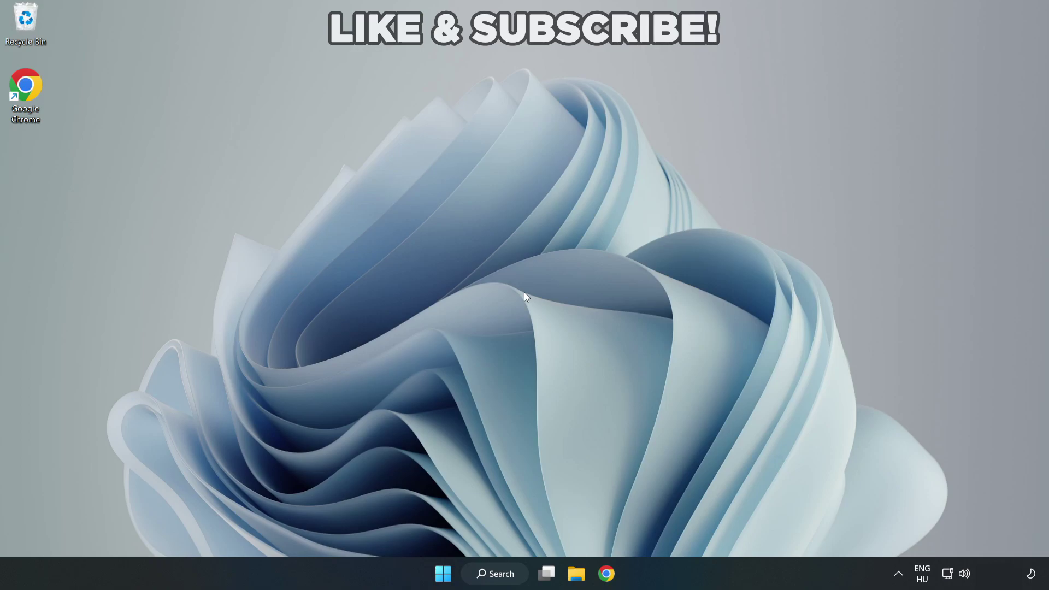
Search Windows for 'device manager' and launch Device Manager from the results.
left_click(500, 578)
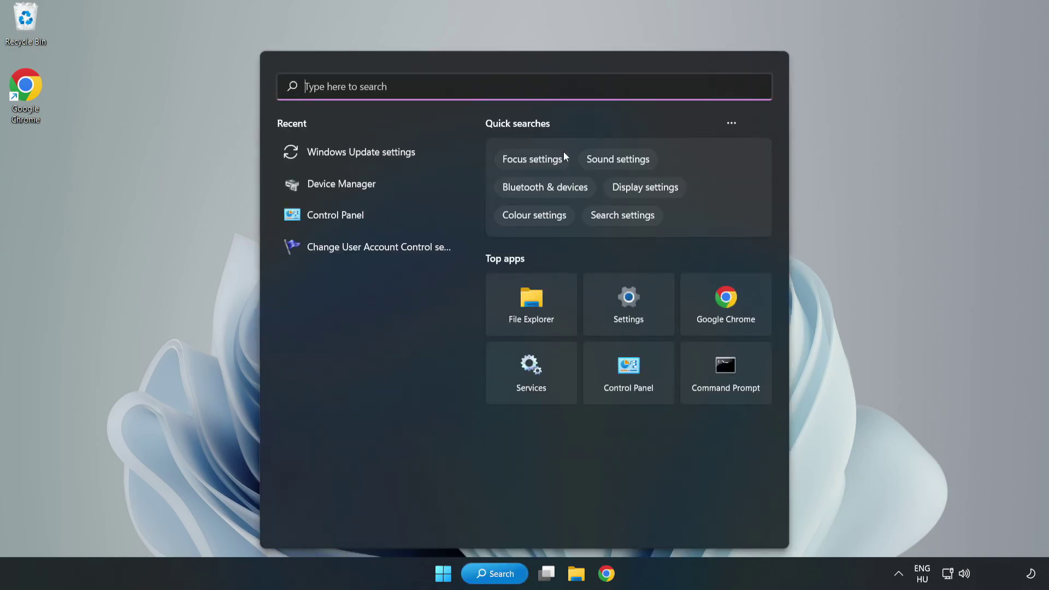
type("device m")
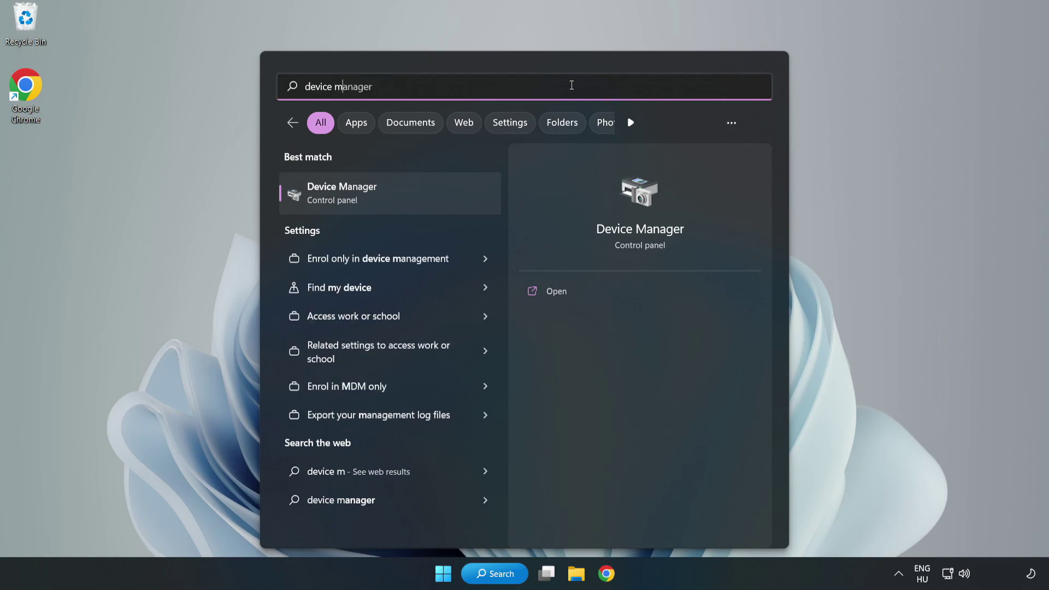
type("anager")
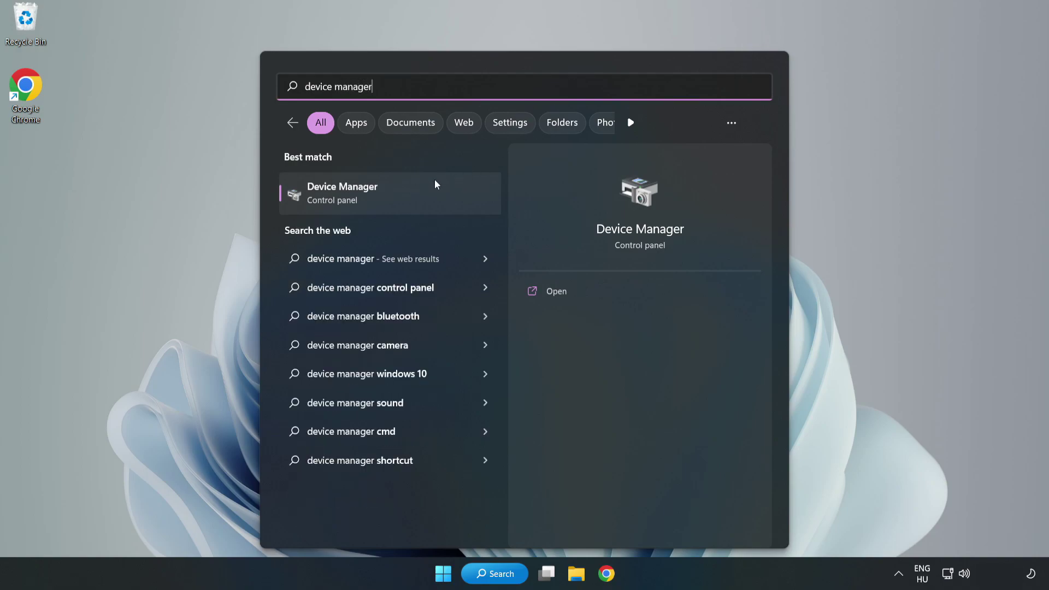
left_click(391, 203)
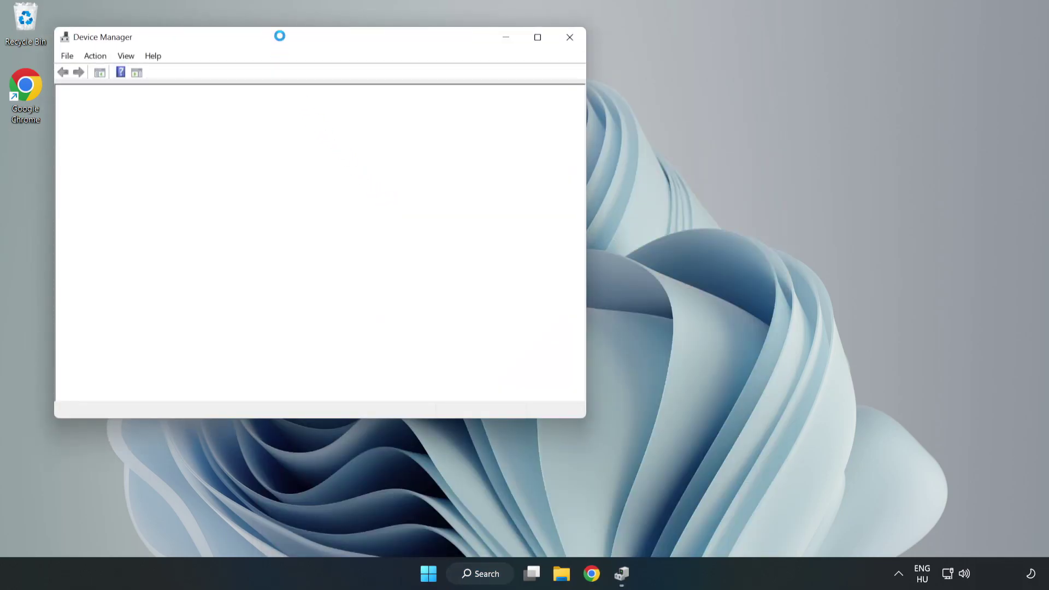
Run an automatic driver search for the VMware SVGA 3D display adapter, confirming the best driver is installed.
left_click_drag(280, 38, 468, 94)
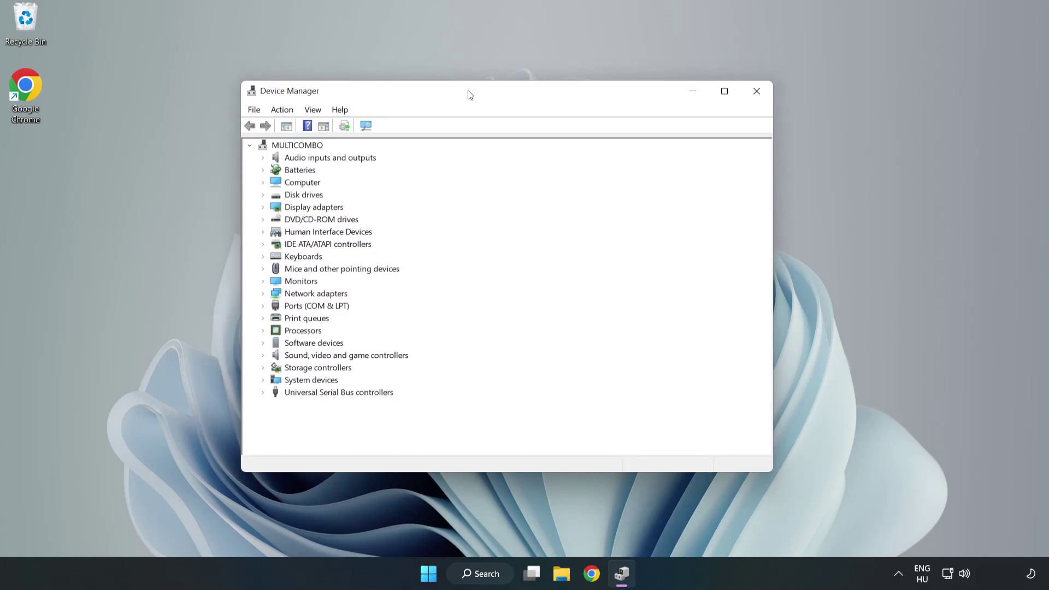
left_click(280, 208)
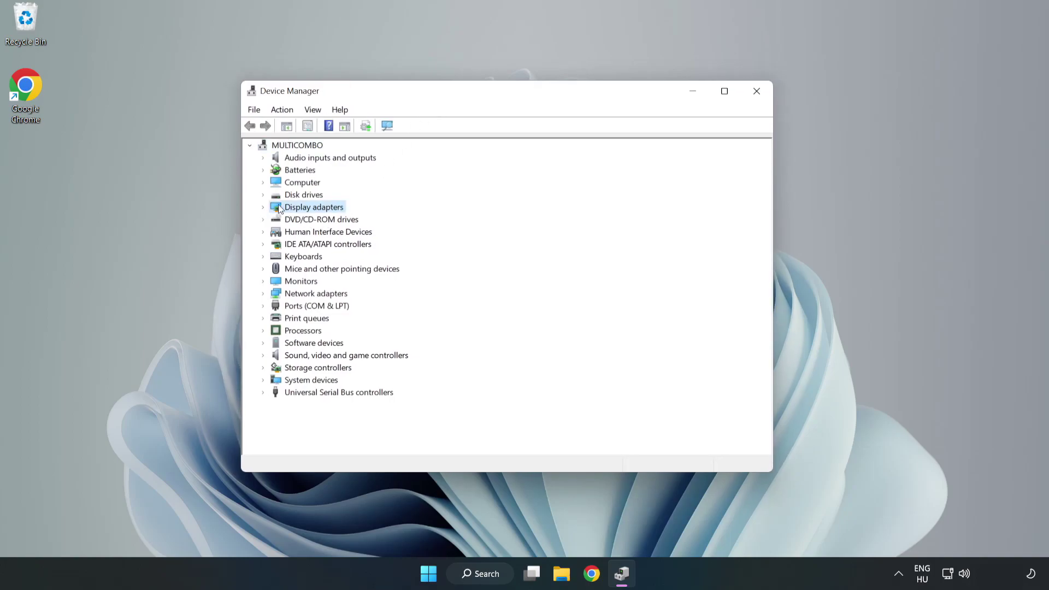
left_click(263, 208)
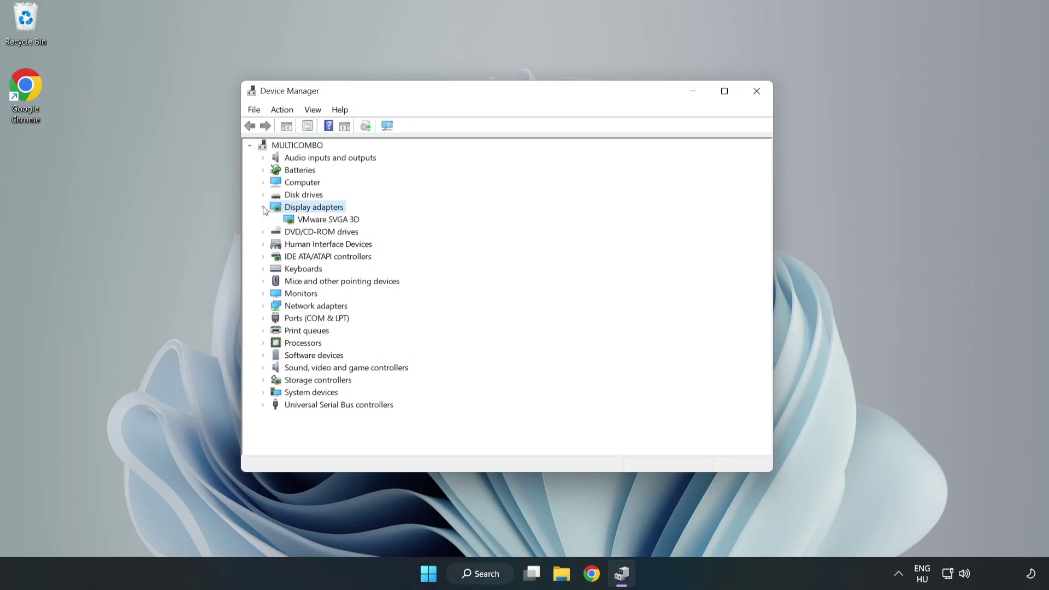
left_click(295, 223)
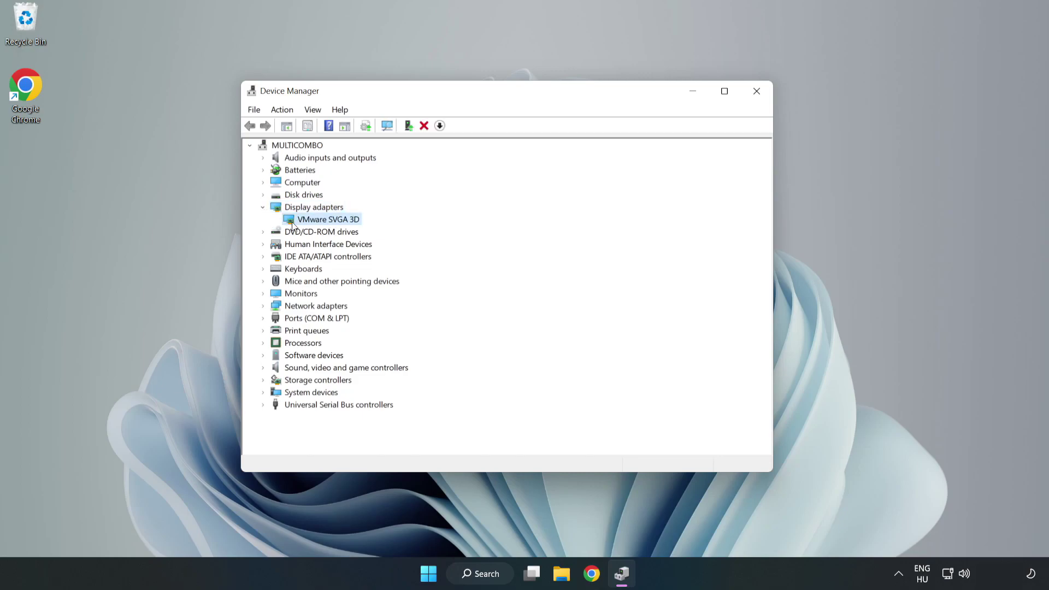
right_click(327, 224)
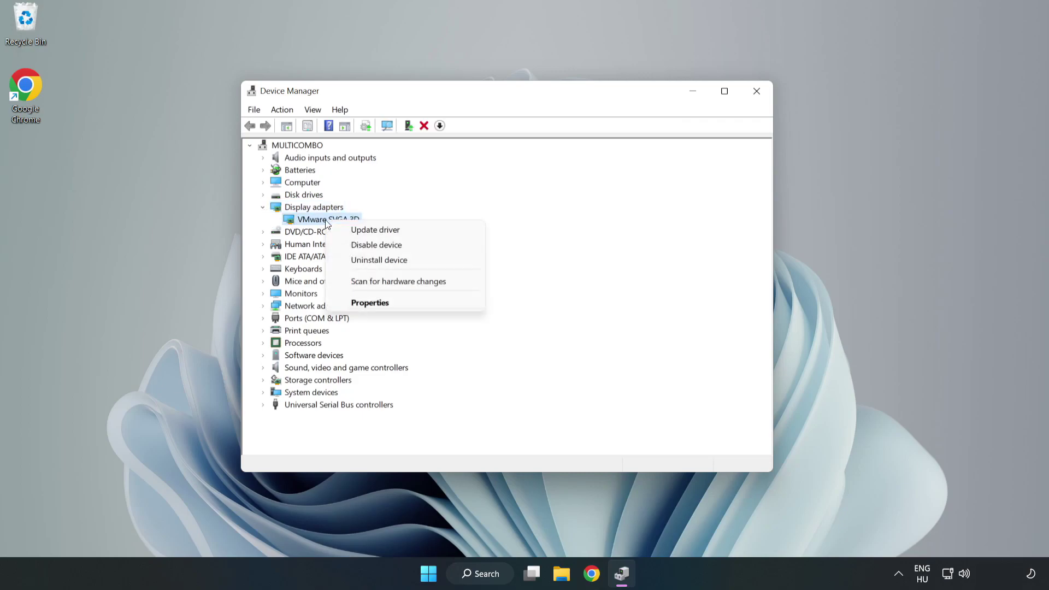
left_click(407, 235)
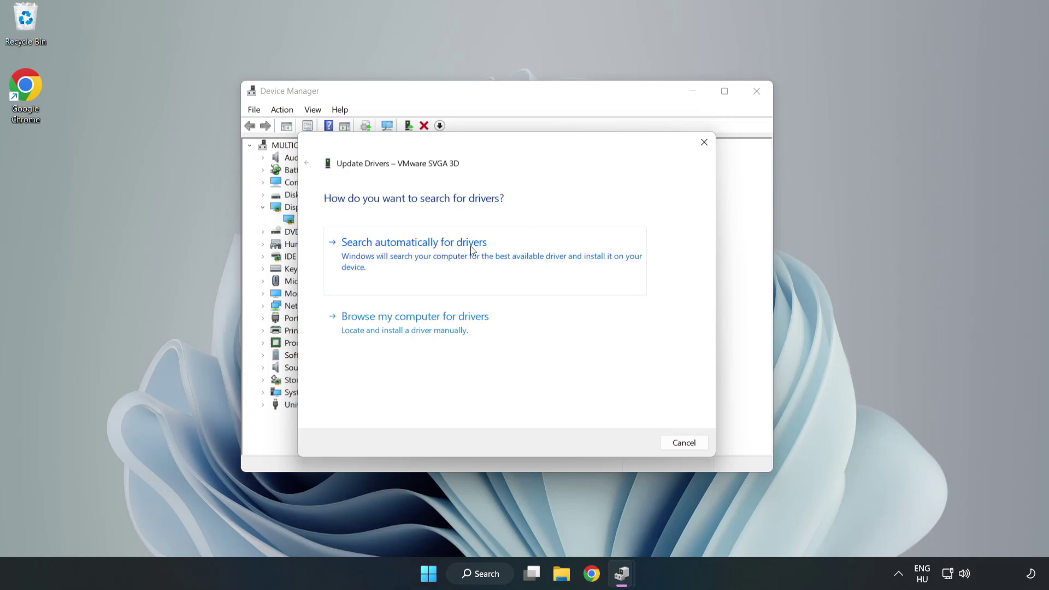
left_click(417, 255)
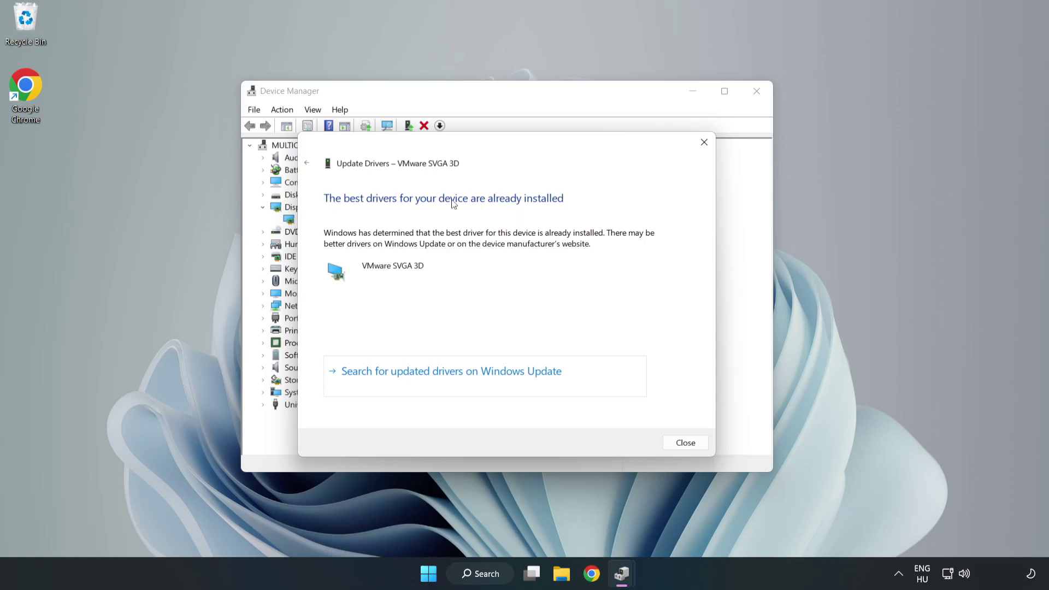
left_click(686, 443)
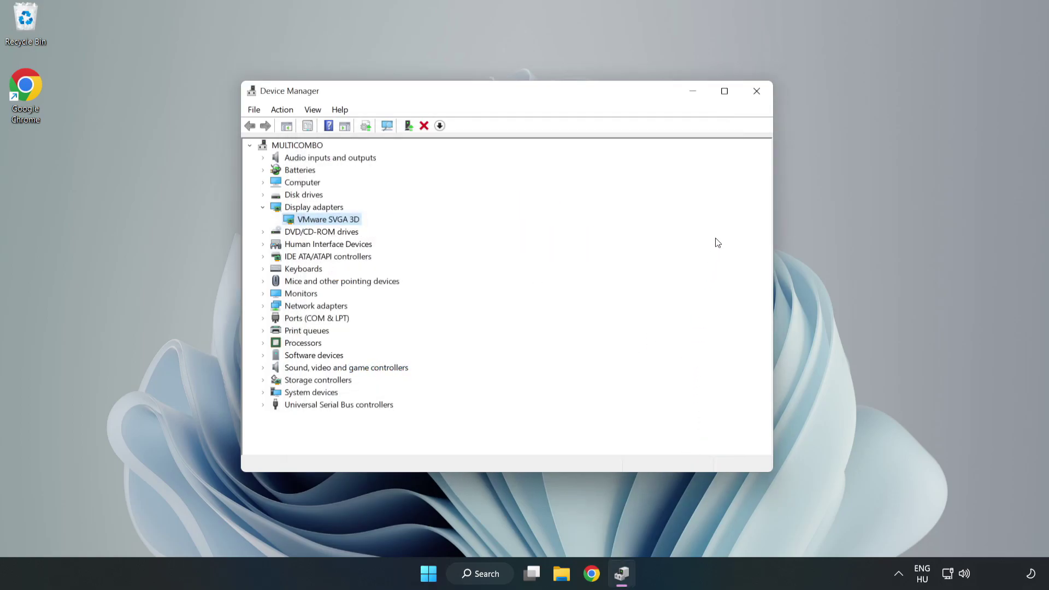
Close Device Manager and run Check for updates in the maximized Windows Update settings.
left_click(757, 91)
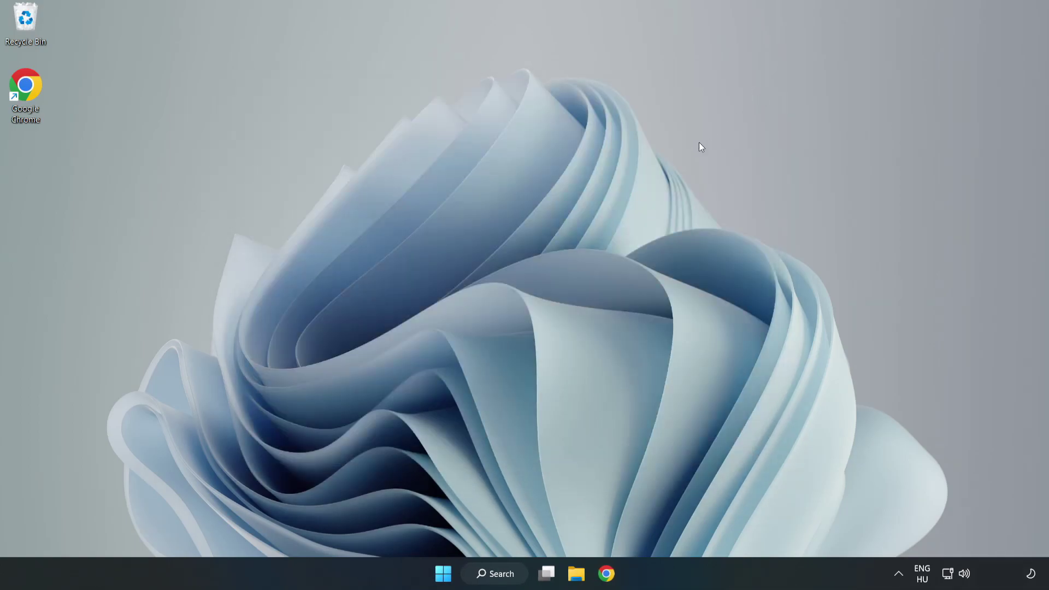
left_click(497, 576)
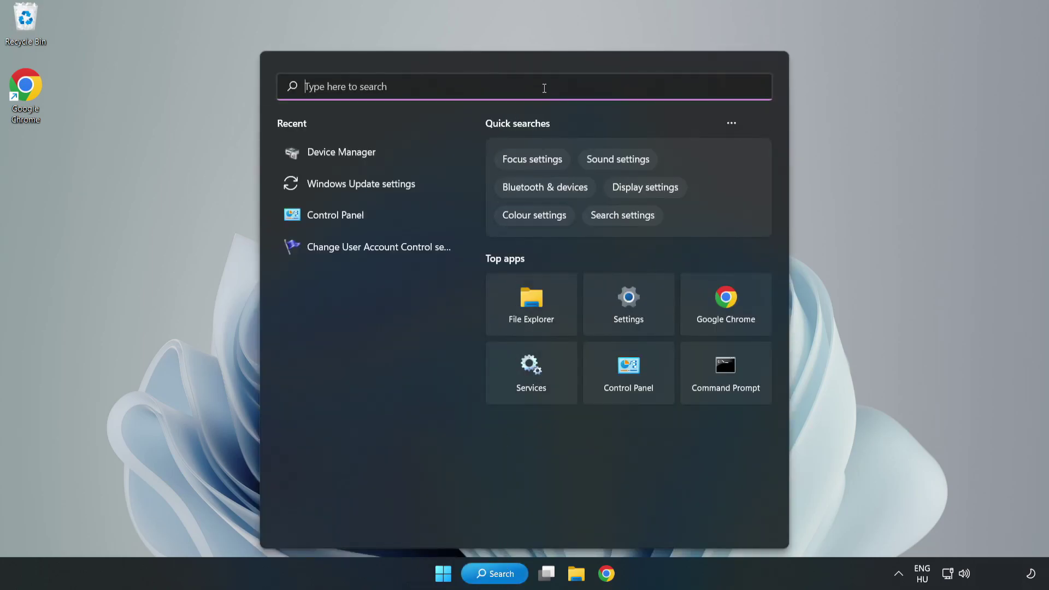
type("updates")
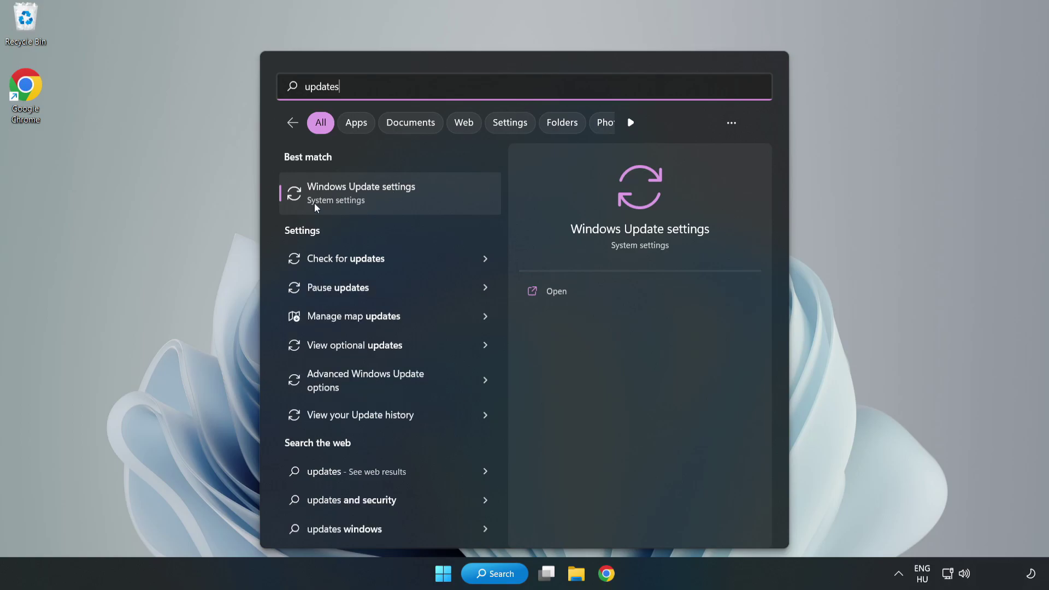
left_click(375, 199)
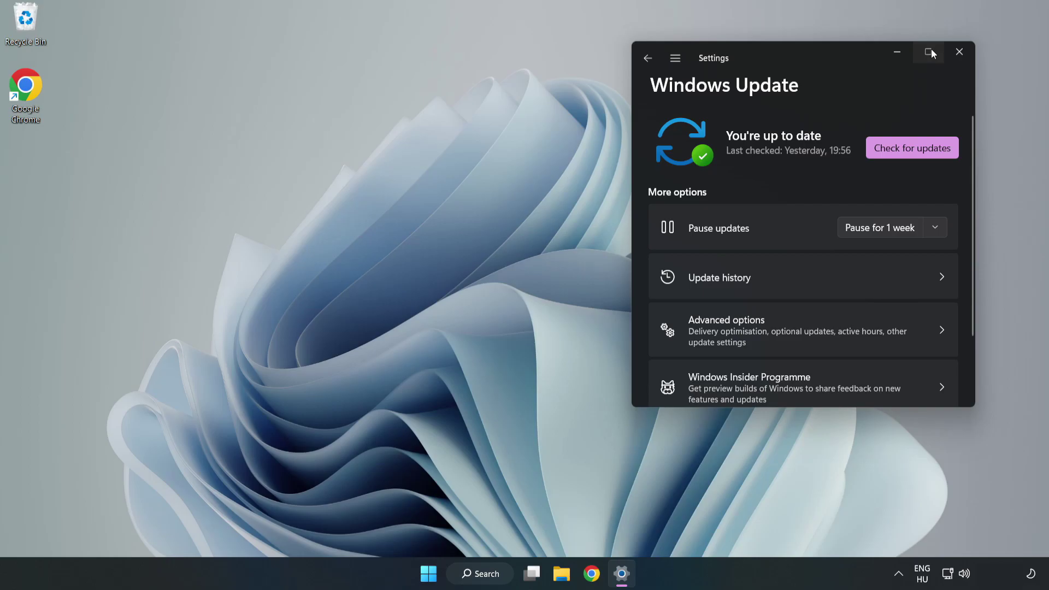
left_click(928, 51)
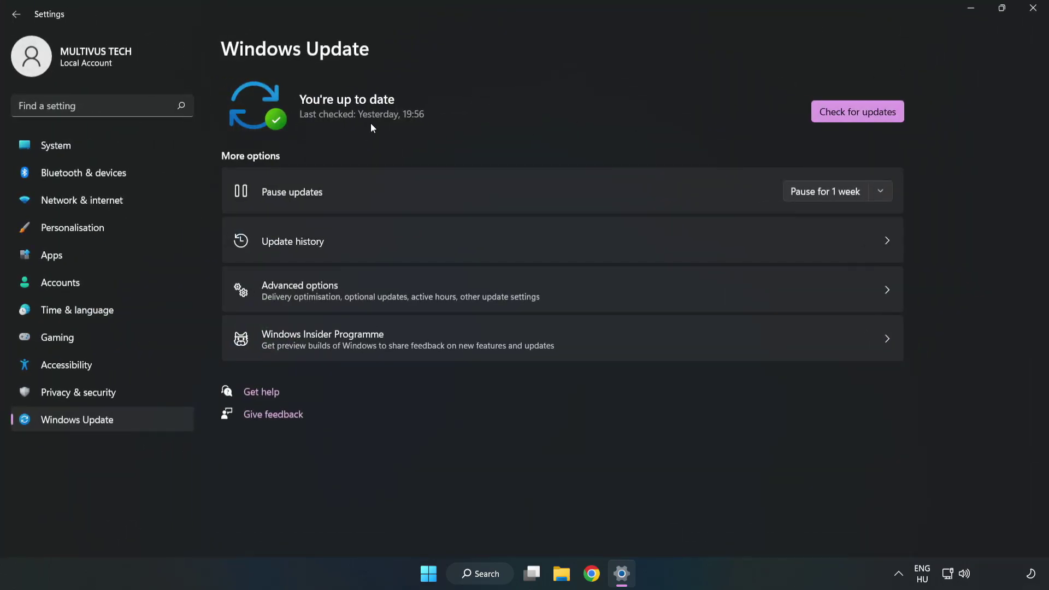
left_click(861, 113)
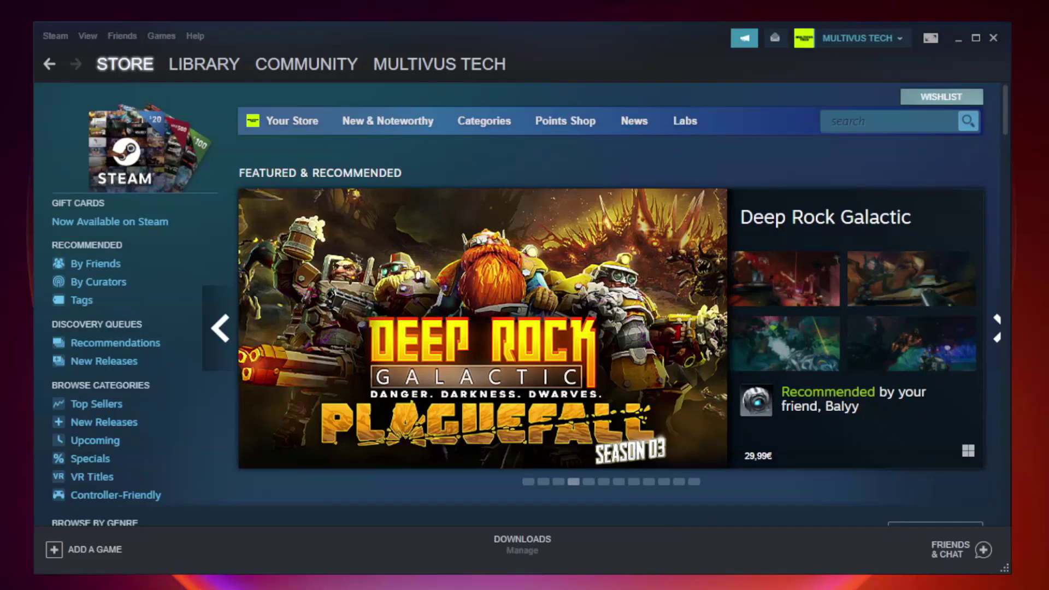
Verify the game's local files from its Steam Library properties, validating all 9192 files.
mouse_move(219, 68)
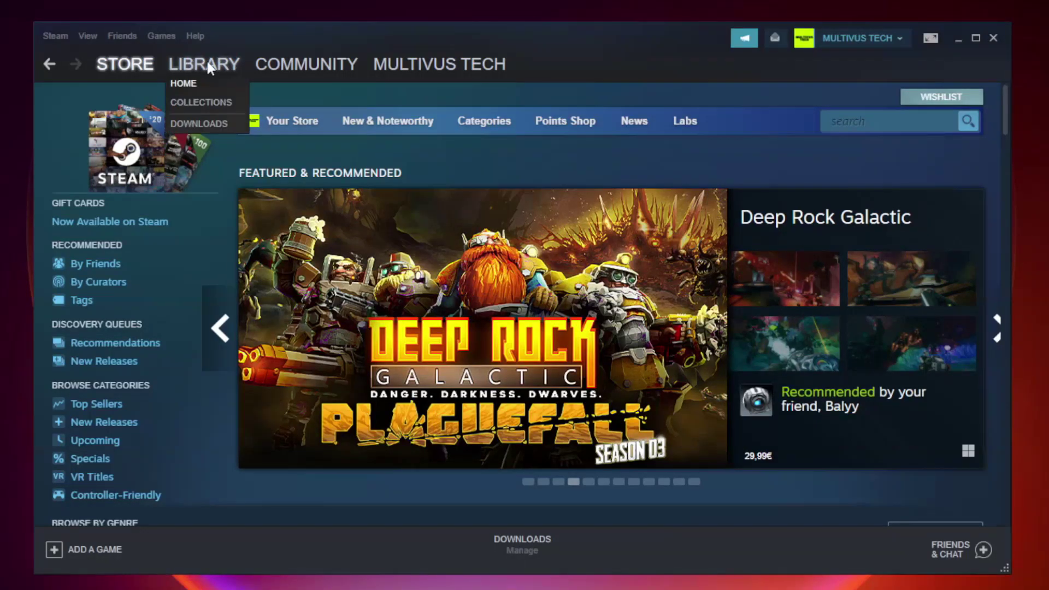
left_click(213, 70)
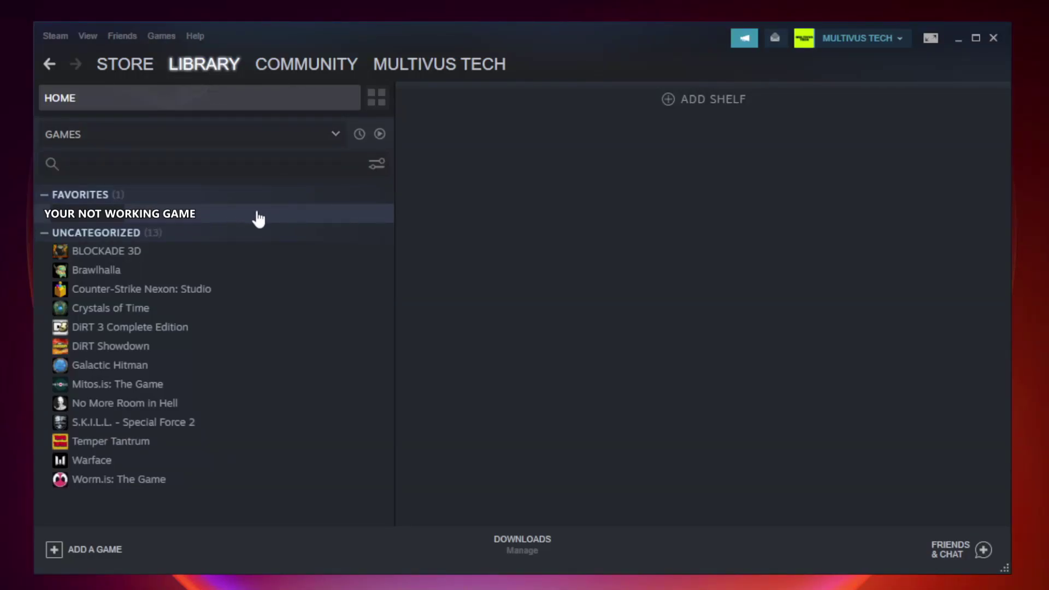
right_click(227, 218)
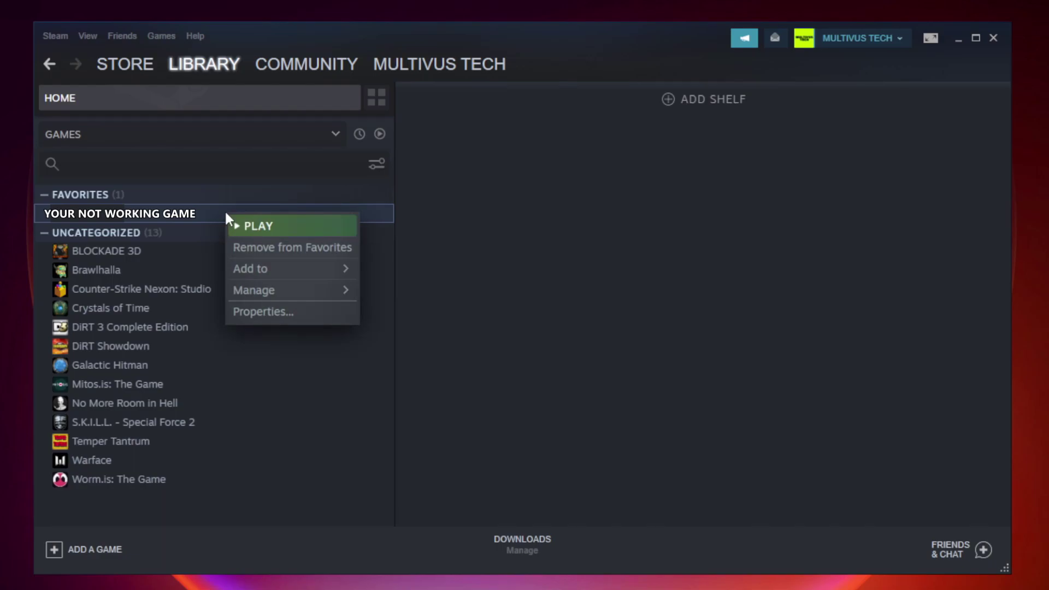
left_click(289, 310)
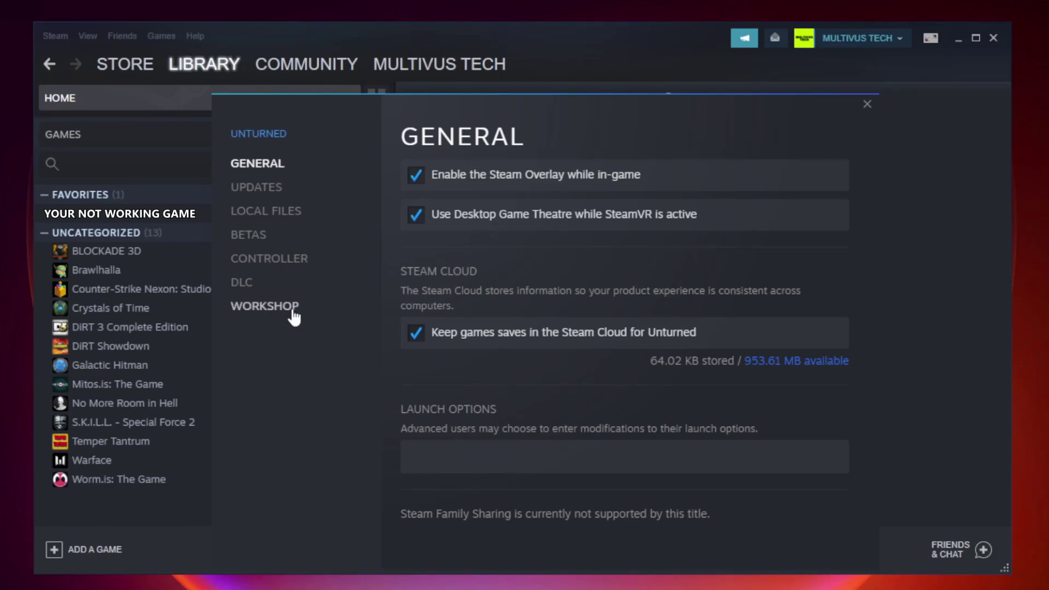
left_click(279, 217)
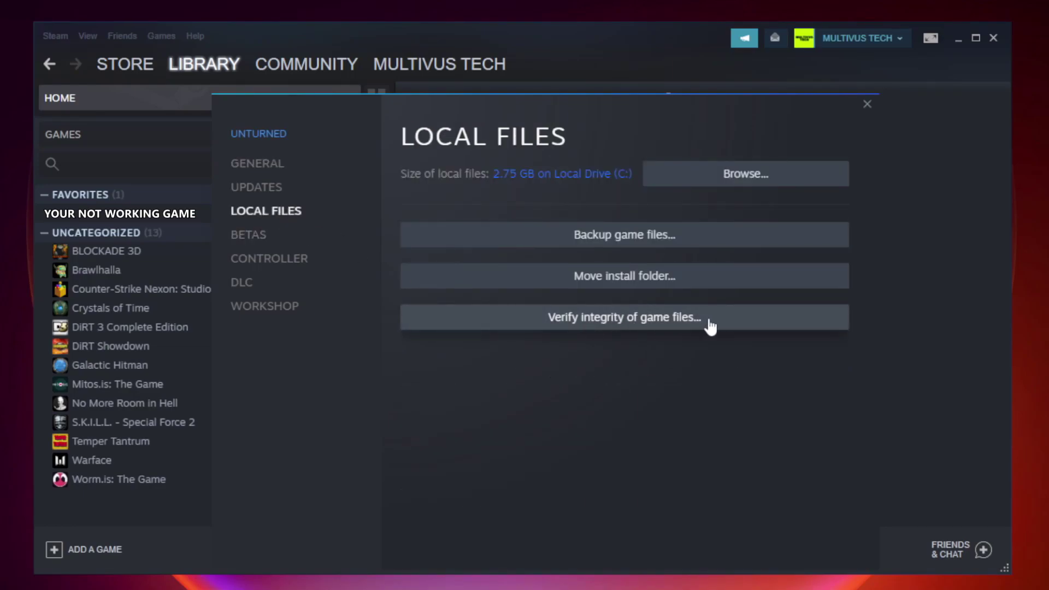
left_click(634, 322)
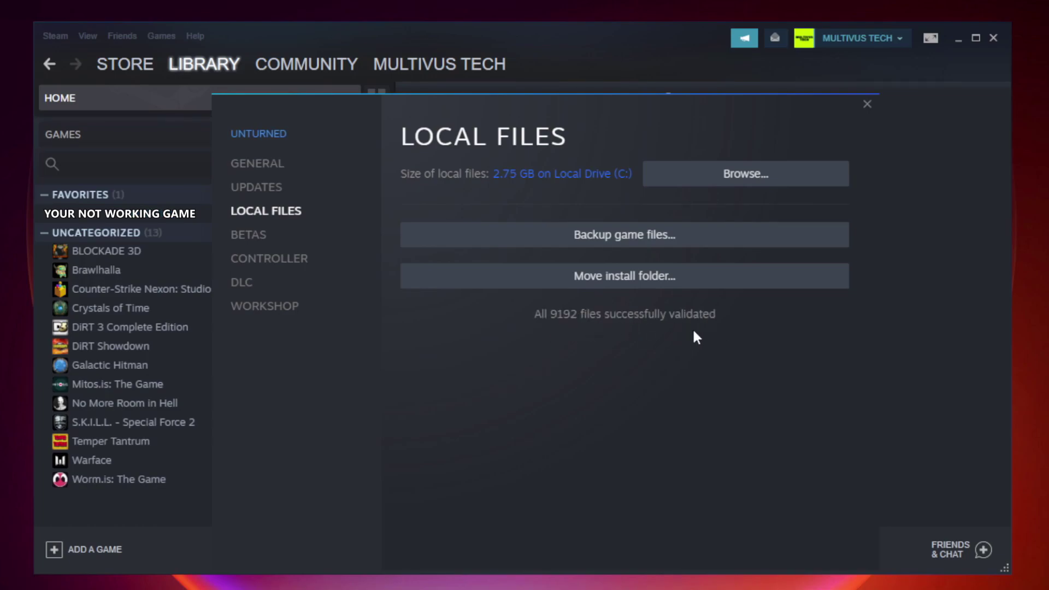
Open the Properties dialog of the YOUR NOT WORKING GAME shortcut in its install folder.
left_click(749, 184)
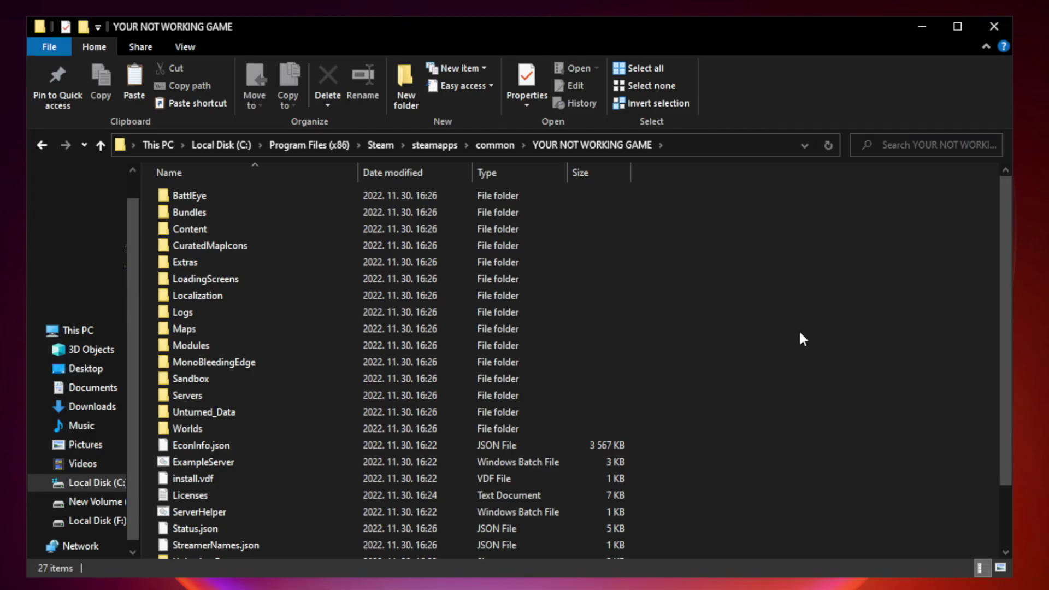
left_click_drag(1007, 286, 1007, 377)
left_click(418, 550)
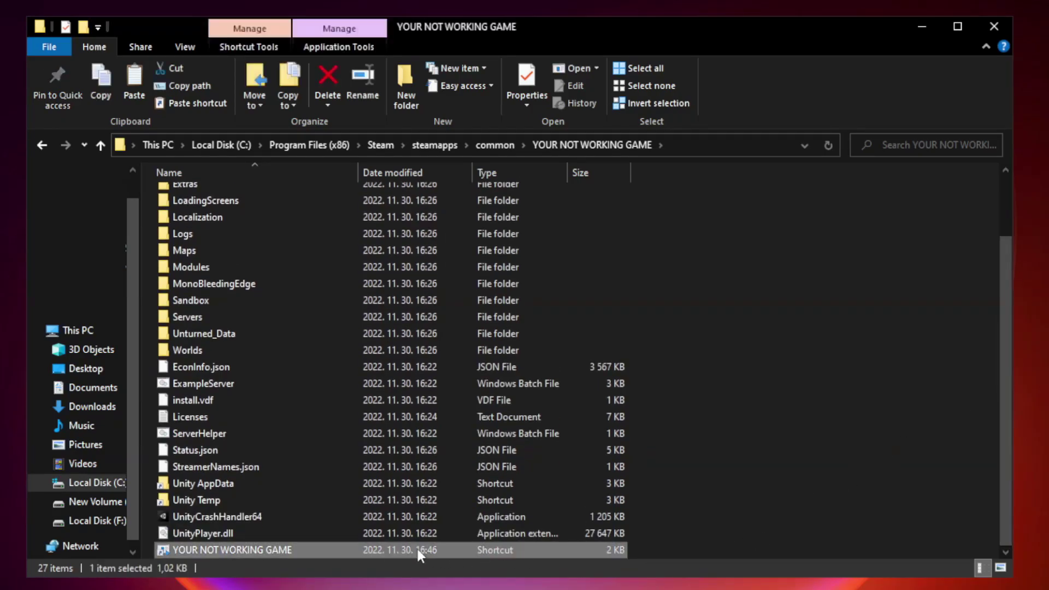
right_click(355, 550)
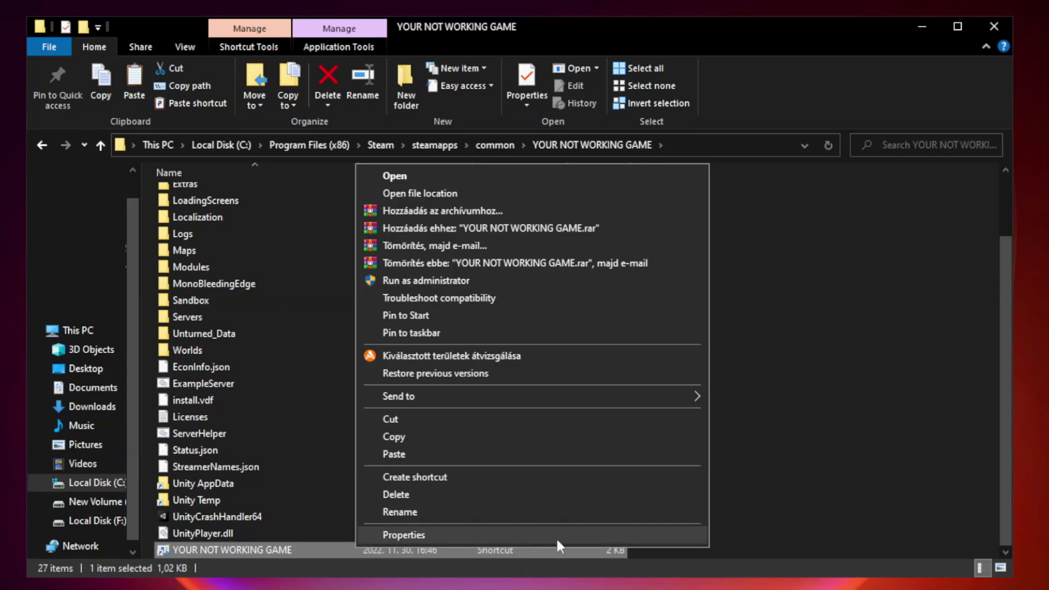
left_click(528, 535)
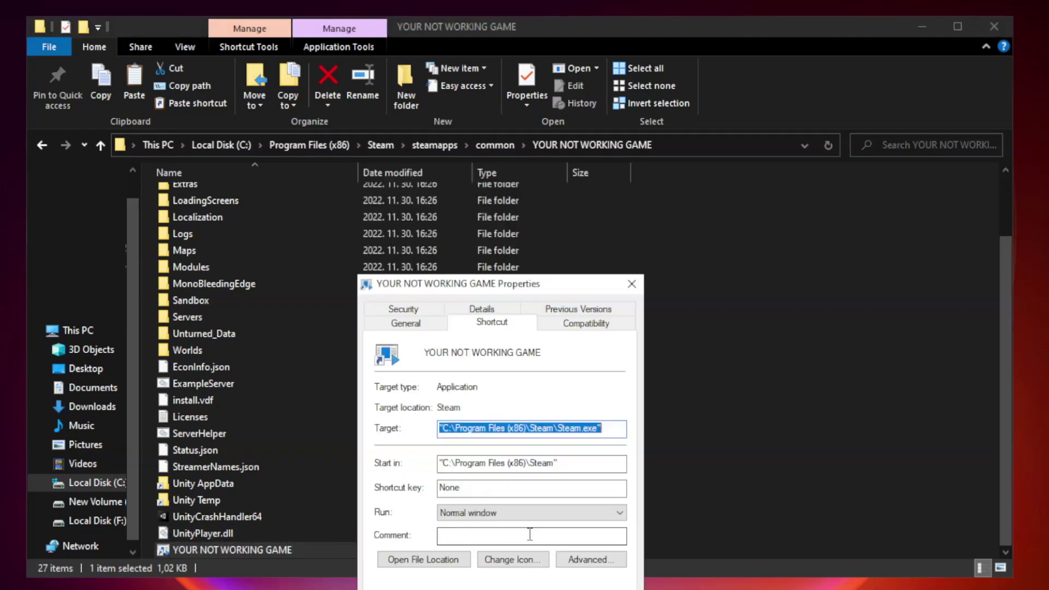
left_click_drag(521, 289, 522, 126)
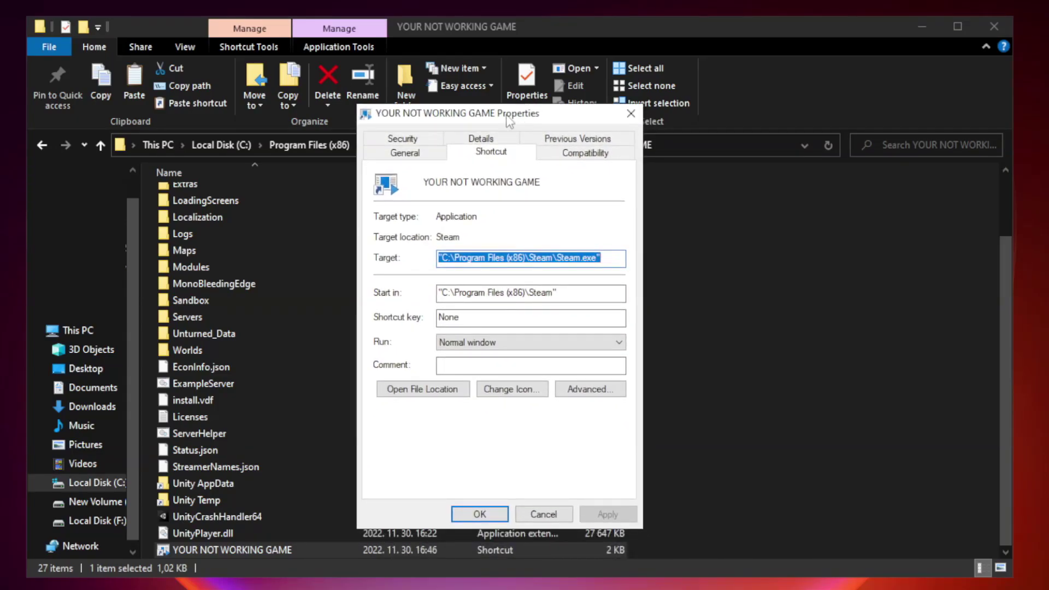
Set the shortcut to Windows 8 compatibility mode, fullscreen optimizations disabled, run as administrator, and apply.
left_click(584, 158)
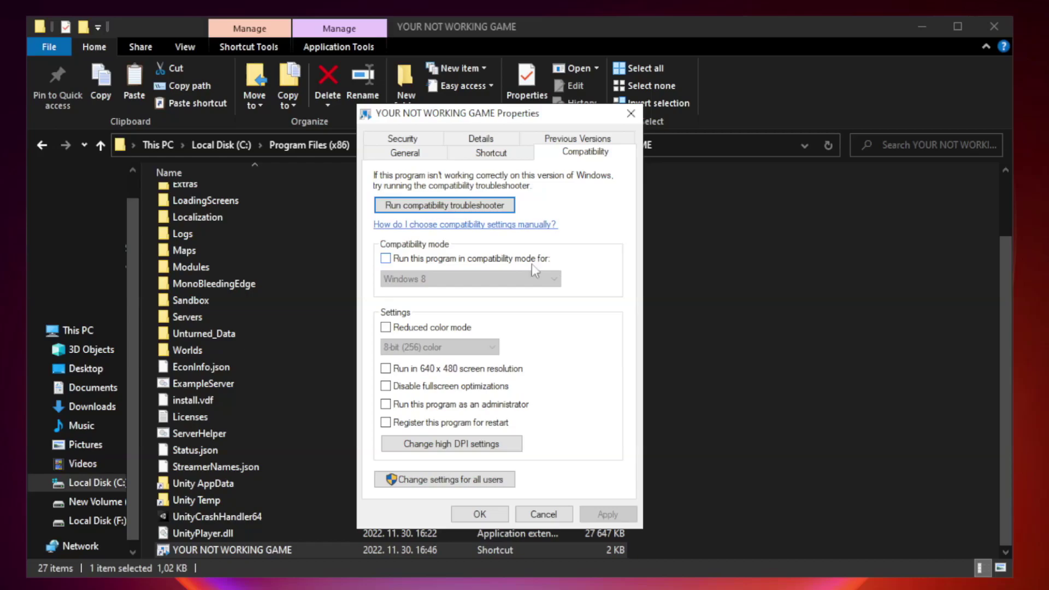
left_click(416, 259)
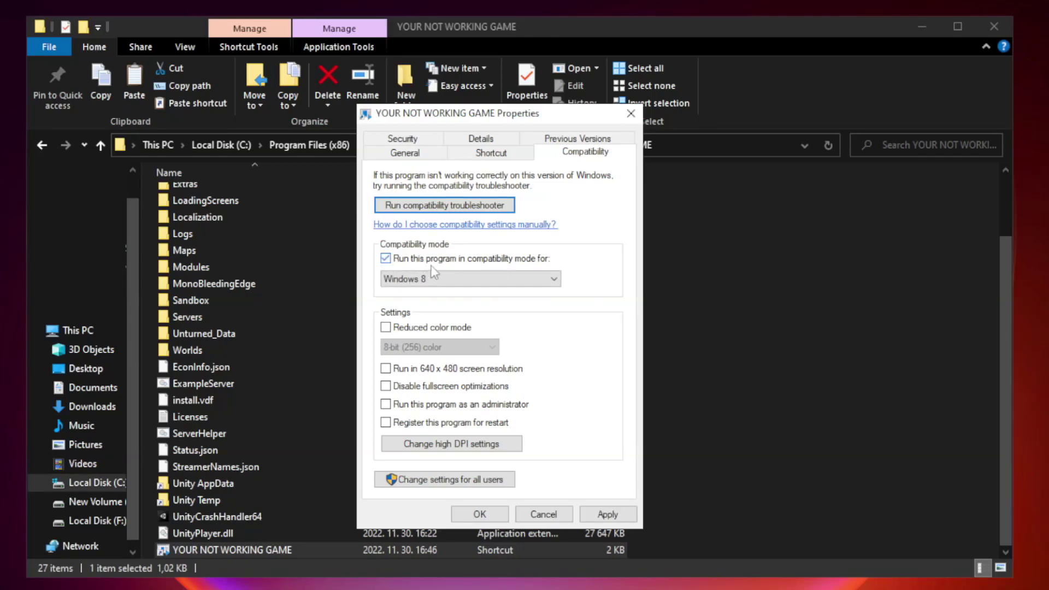
left_click(467, 280)
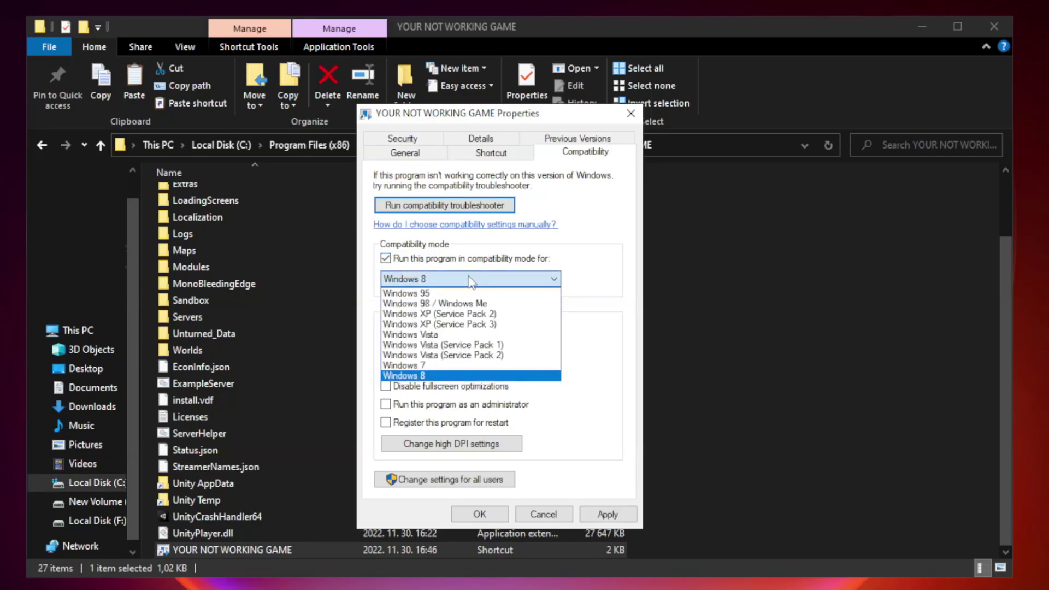
left_click(443, 375)
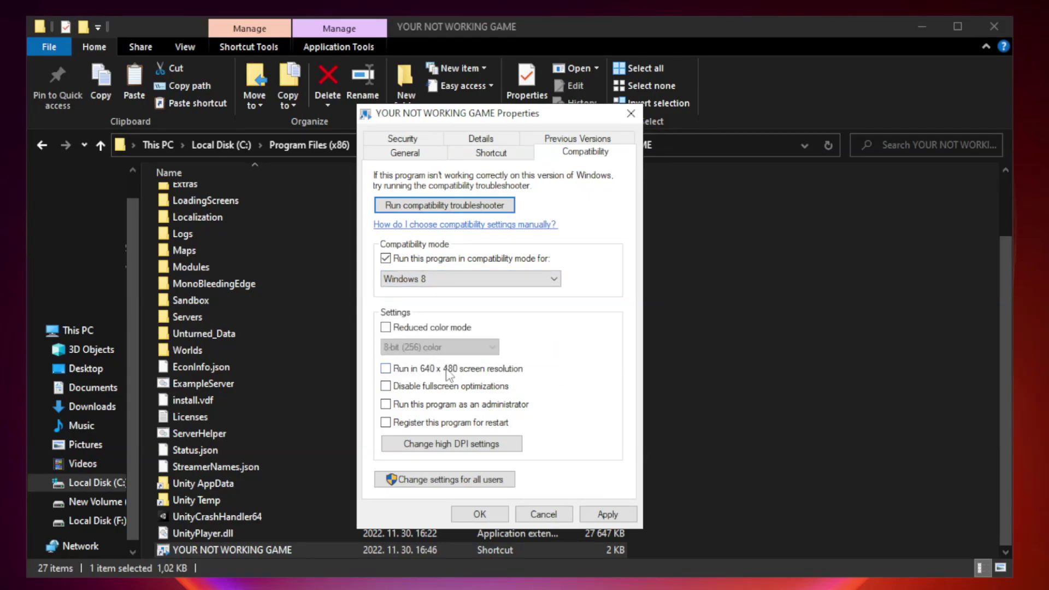
left_click(411, 389)
left_click(412, 407)
left_click(607, 514)
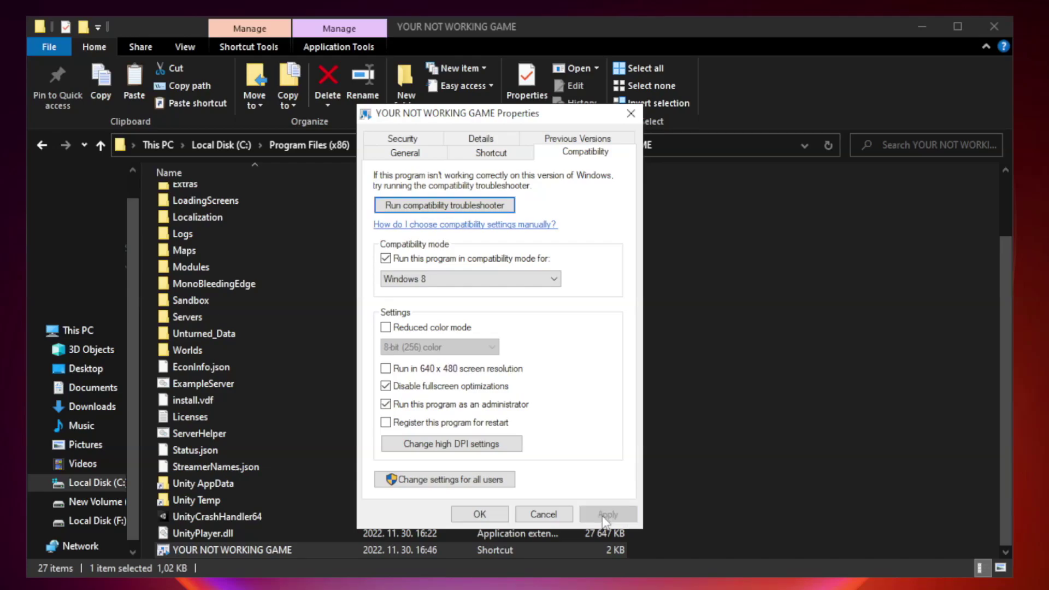
left_click(479, 514)
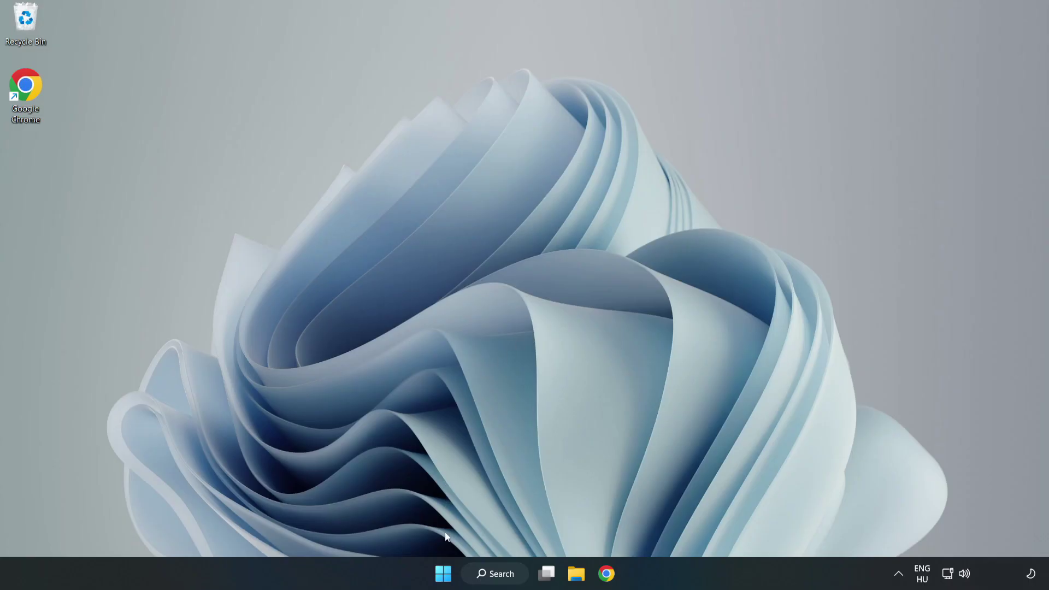
Disable Cortana, Microsoft Edge, Microsoft Teams and Phone Link in Task Manager's Startup list, then close it.
right_click(445, 576)
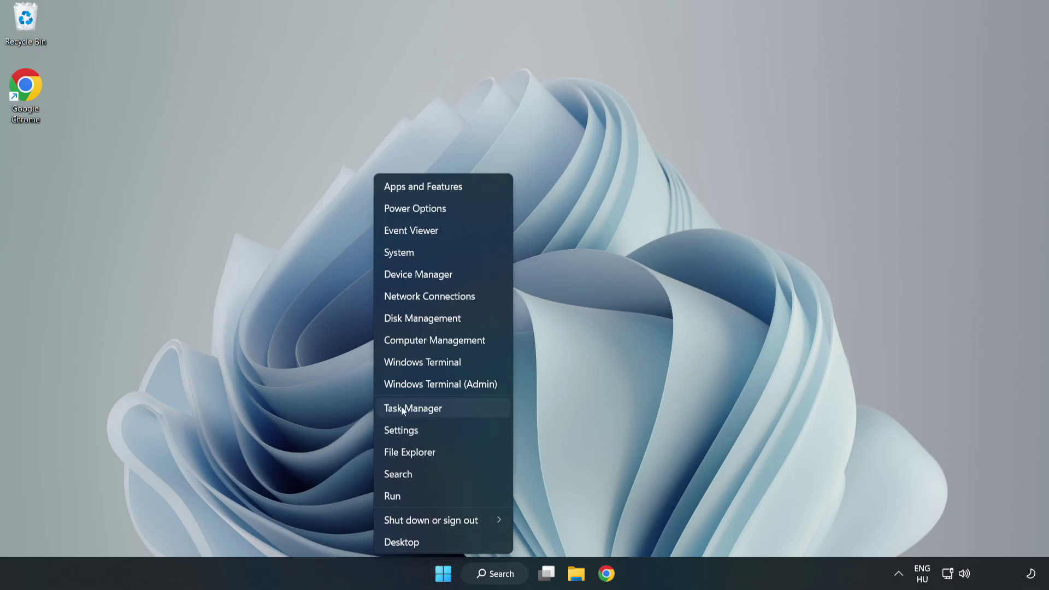
left_click(442, 410)
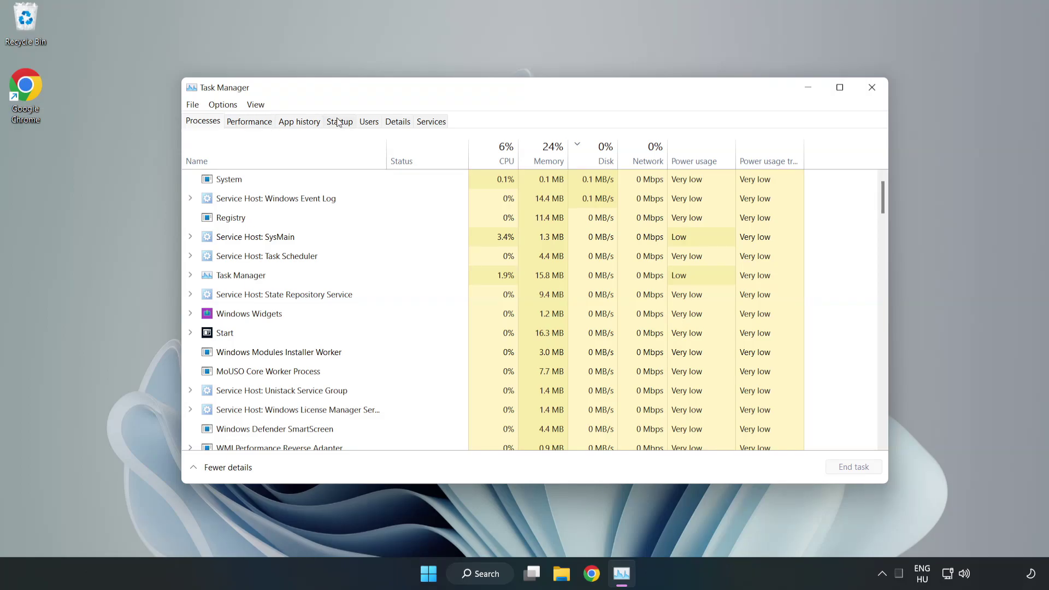
left_click(341, 124)
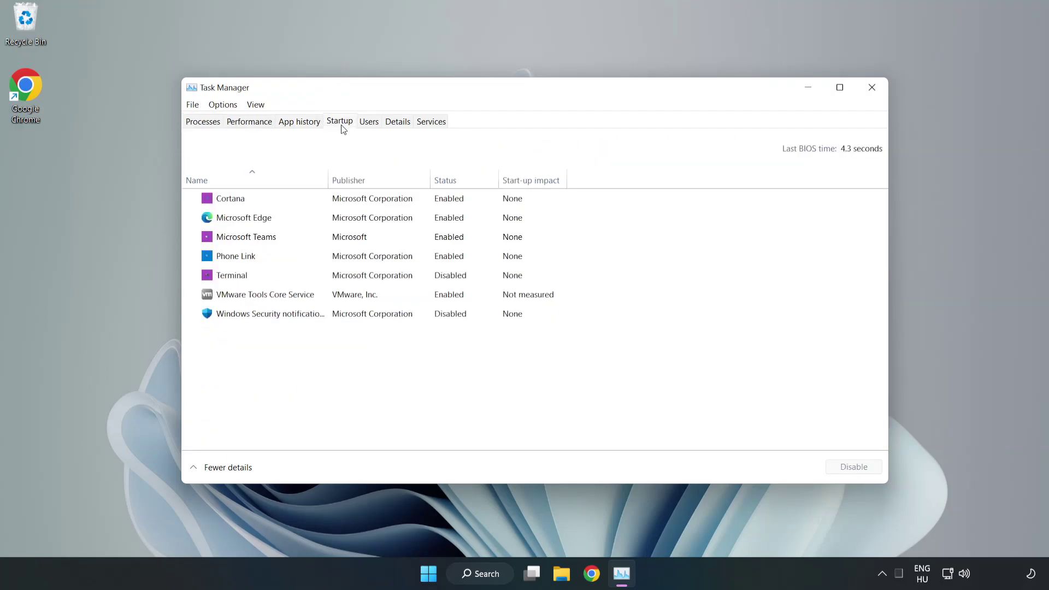
left_click(362, 205)
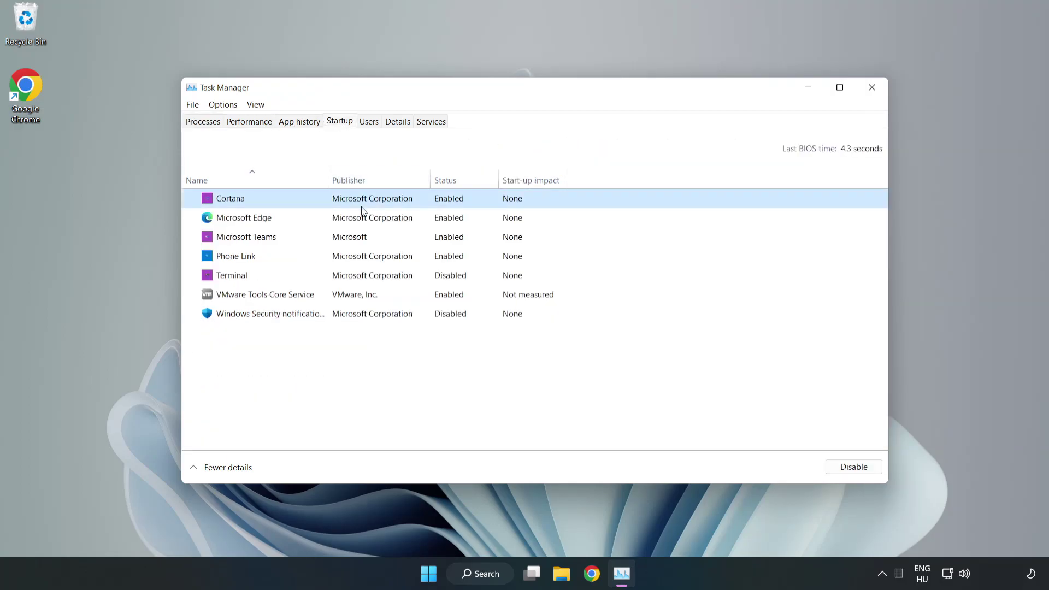
left_click(847, 467)
left_click(455, 217)
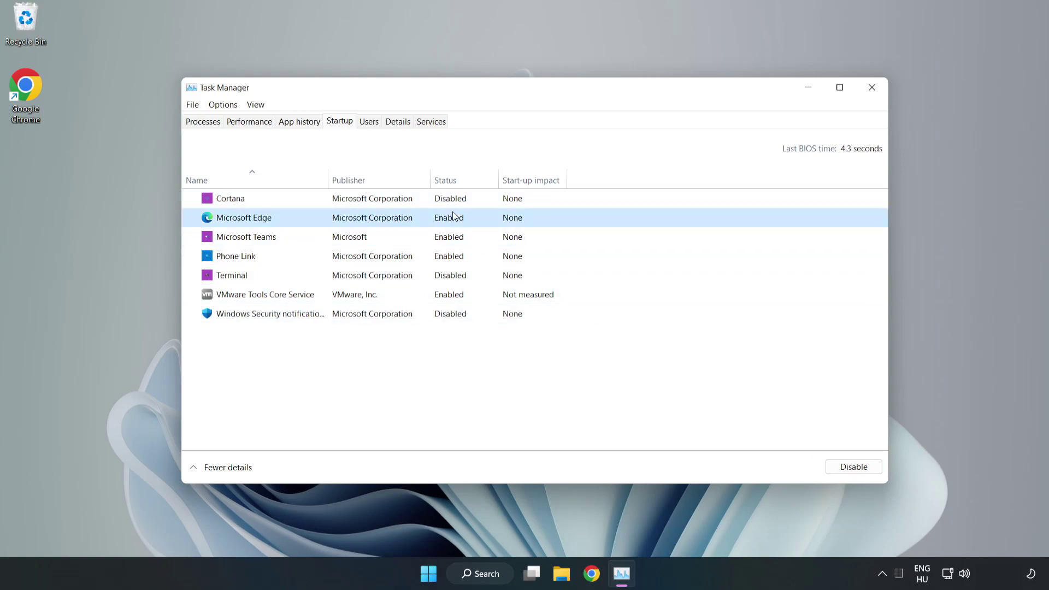
left_click(838, 464)
left_click(365, 238)
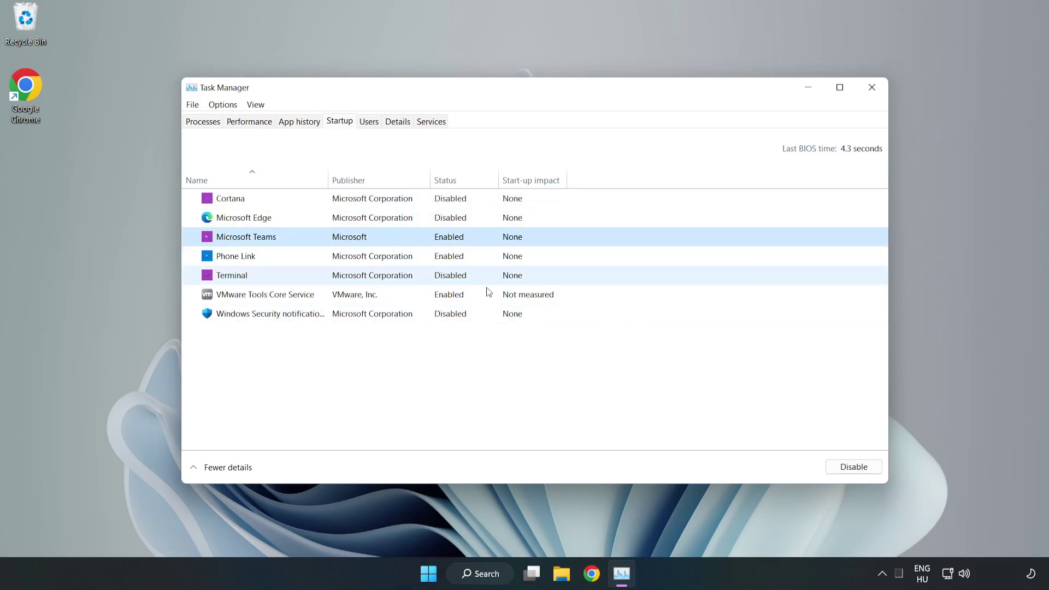
left_click(848, 468)
left_click(349, 257)
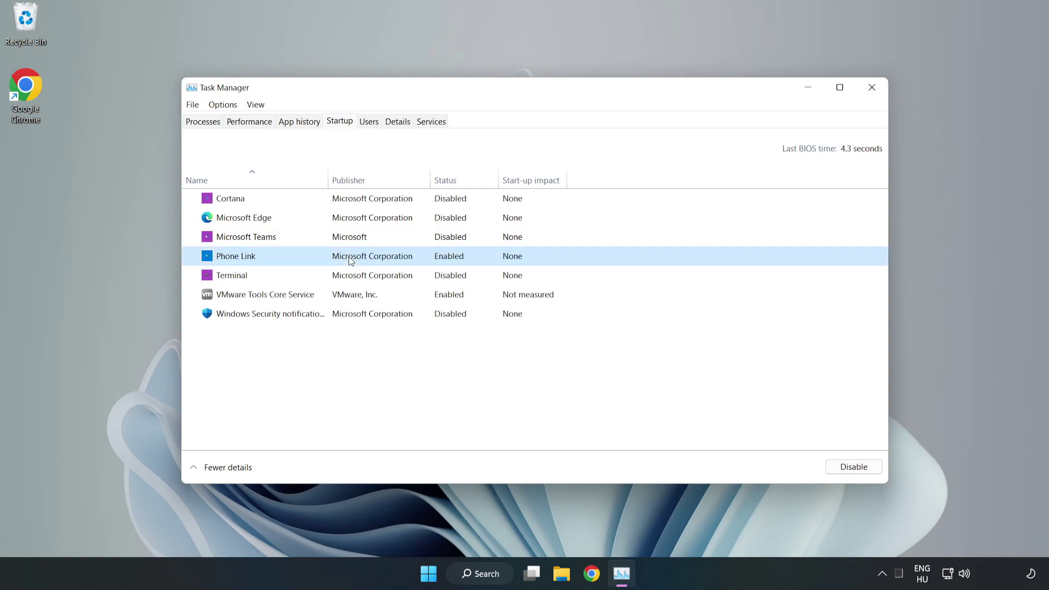
left_click(833, 468)
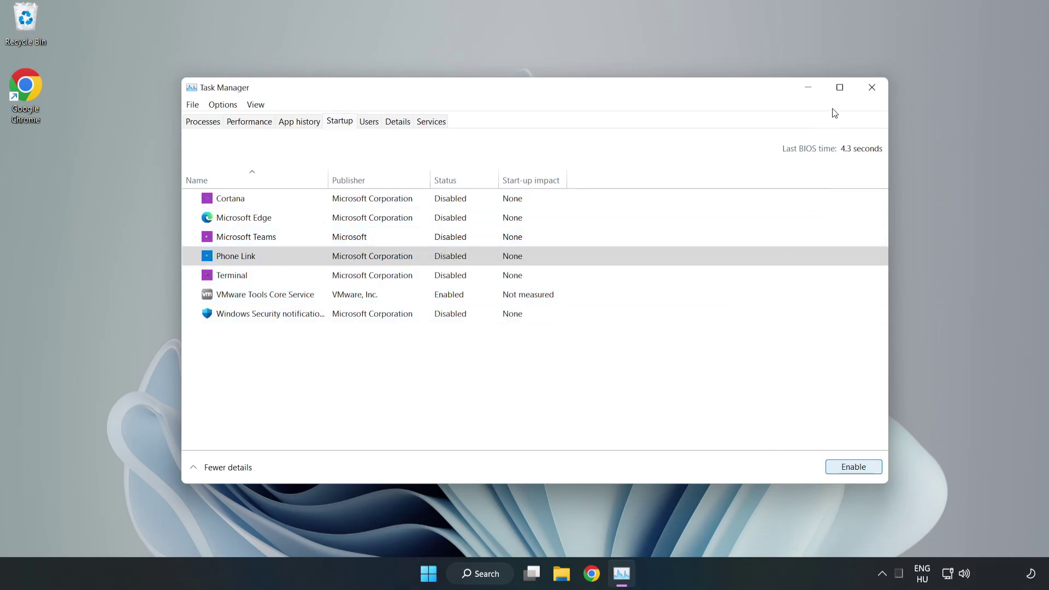
left_click(872, 88)
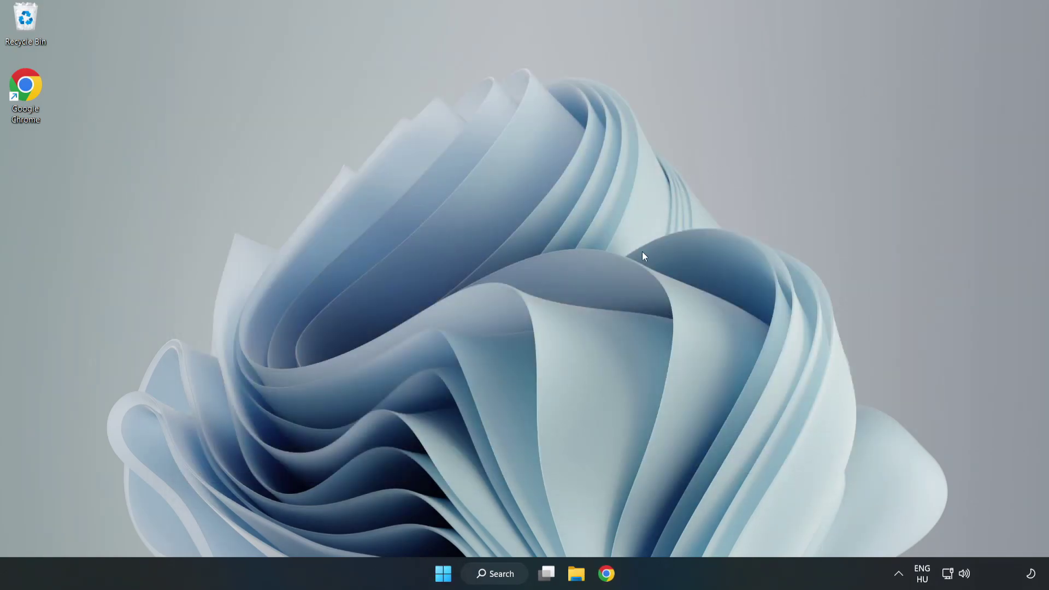
Download the DirectX End-User Runtime Web Installer in Chrome and run dxwebsetup.exe.
left_click(605, 582)
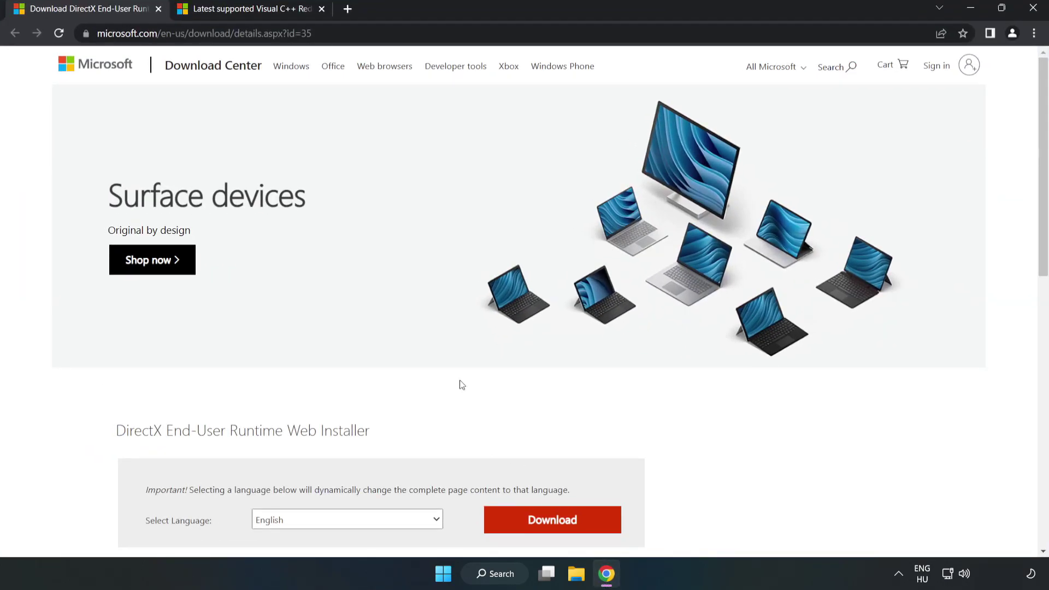
key("ctrl+l")
key("End")
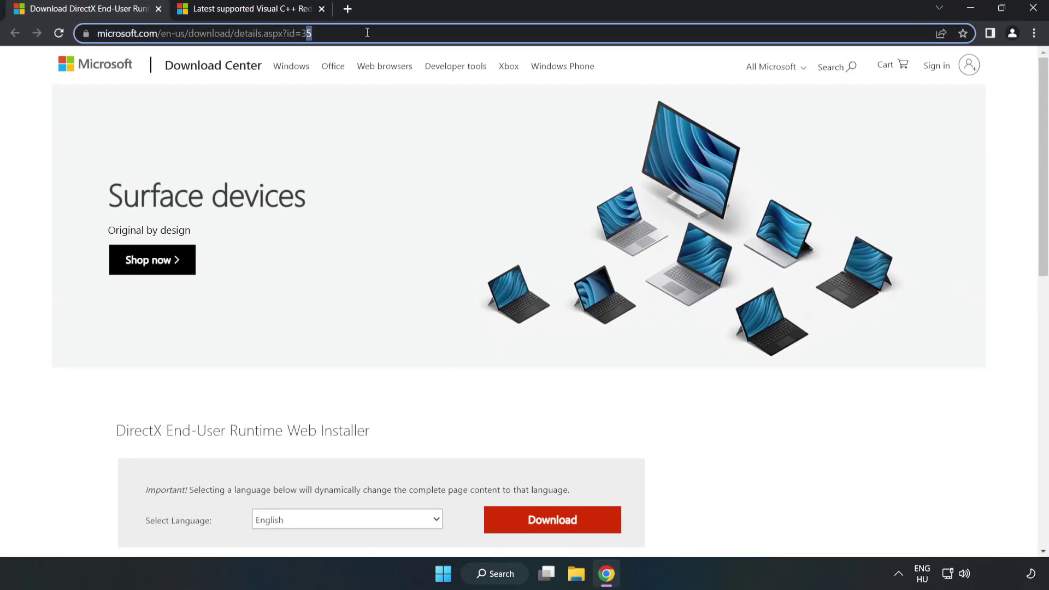
left_click(43, 125)
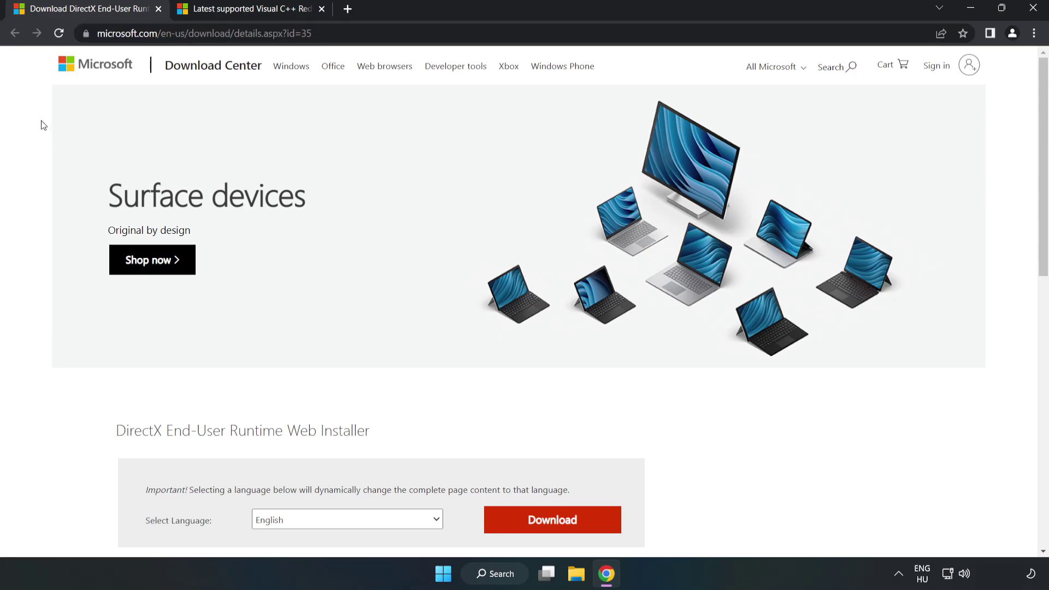
scroll(44, 125, "down", 3)
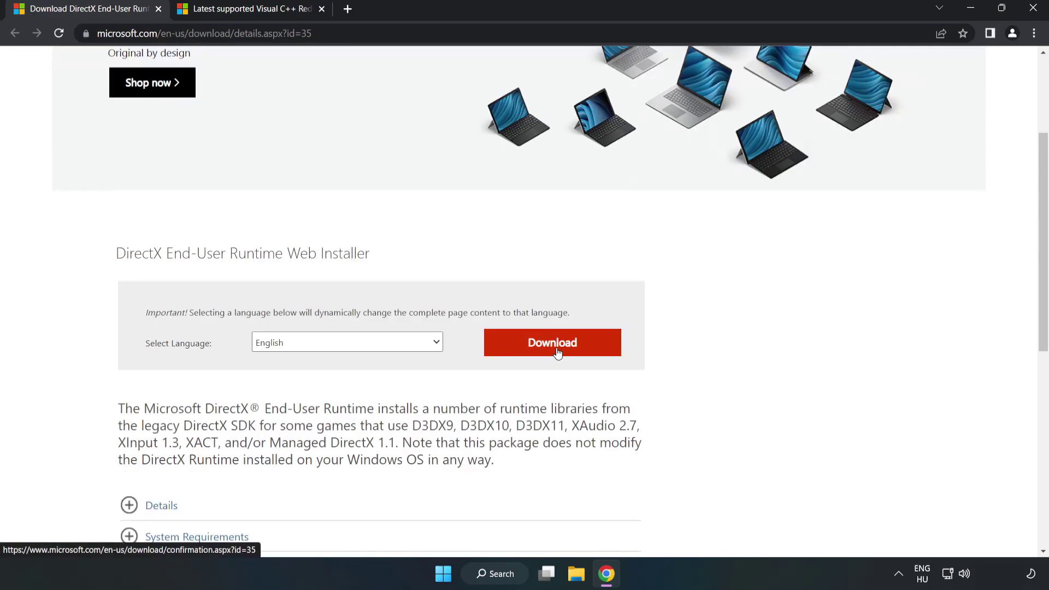
left_click(557, 352)
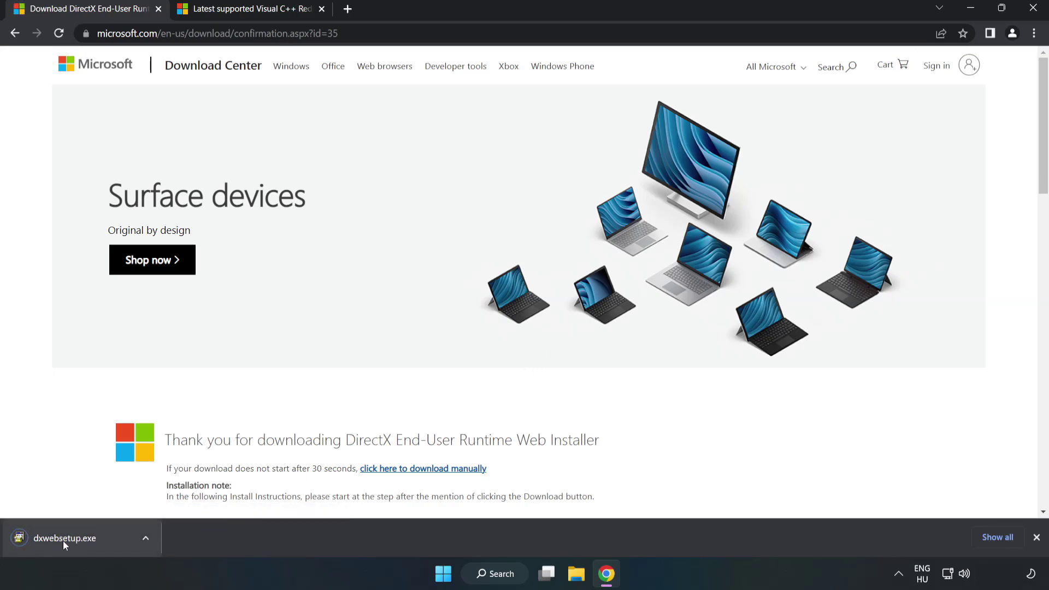
left_click(77, 539)
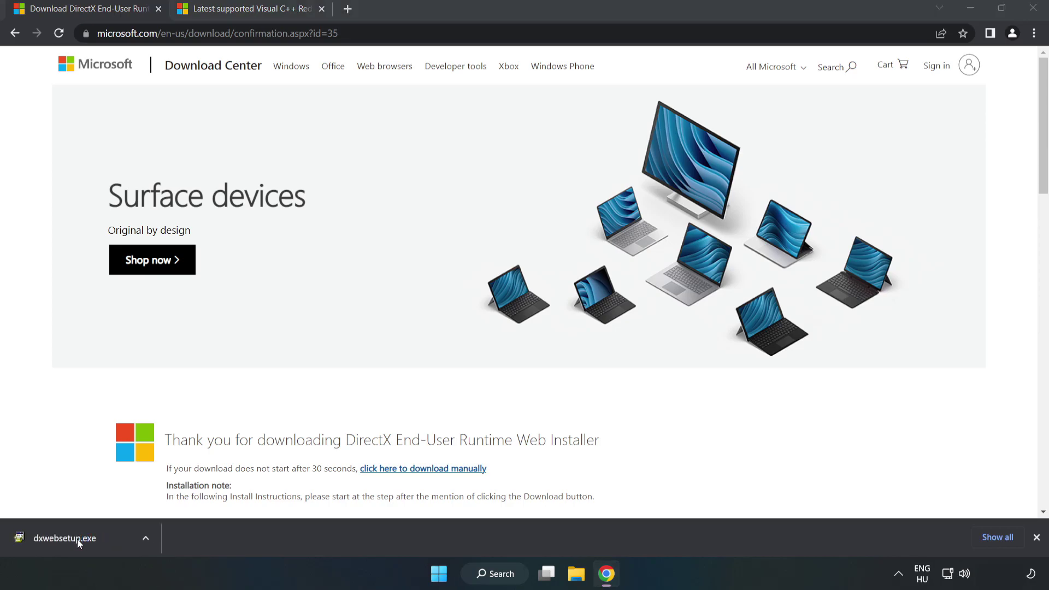
Accept the DirectX license, decline the Bing Bar, and finish setup with DirectX already up to date.
left_click_drag(238, 82, 510, 174)
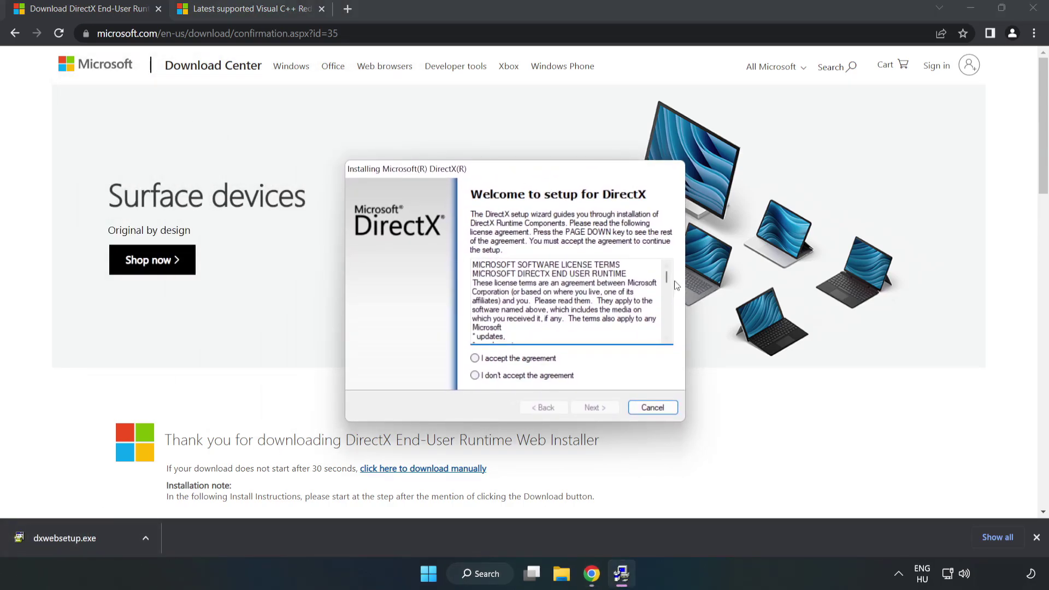
left_click_drag(667, 279, 660, 337)
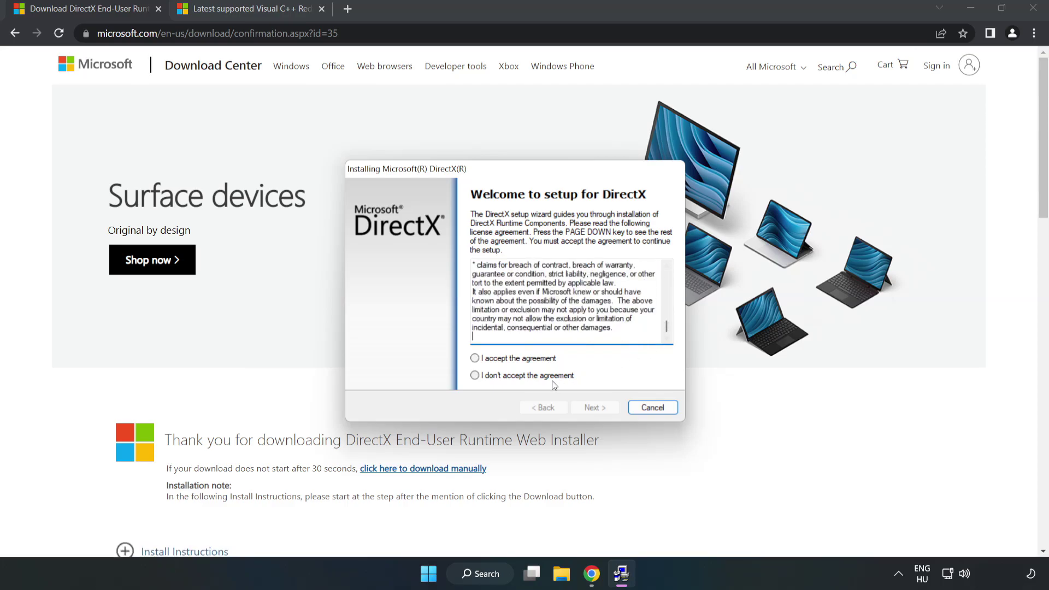
left_click(483, 359)
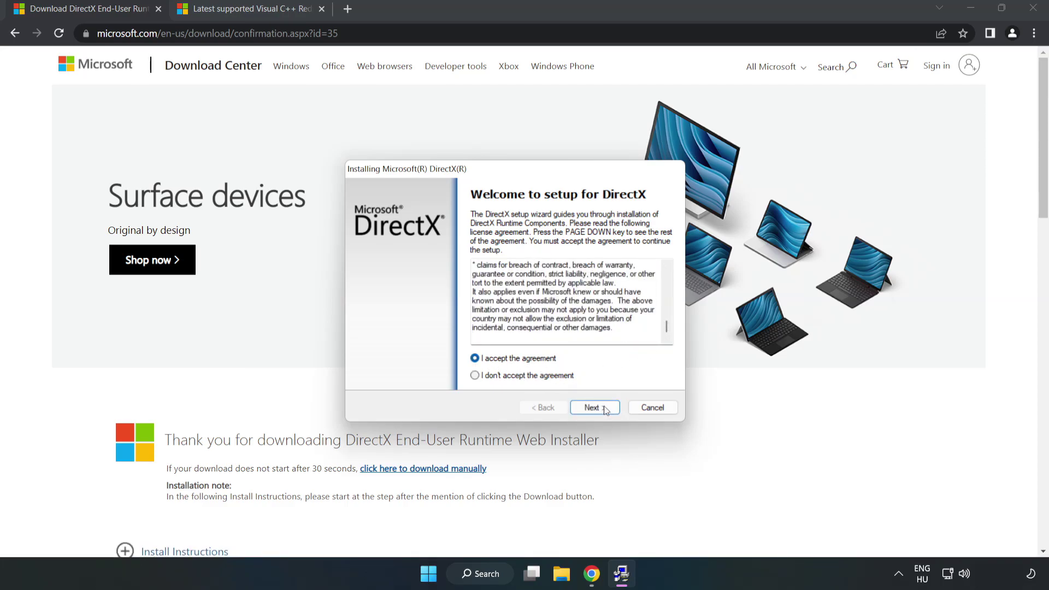
left_click(596, 409)
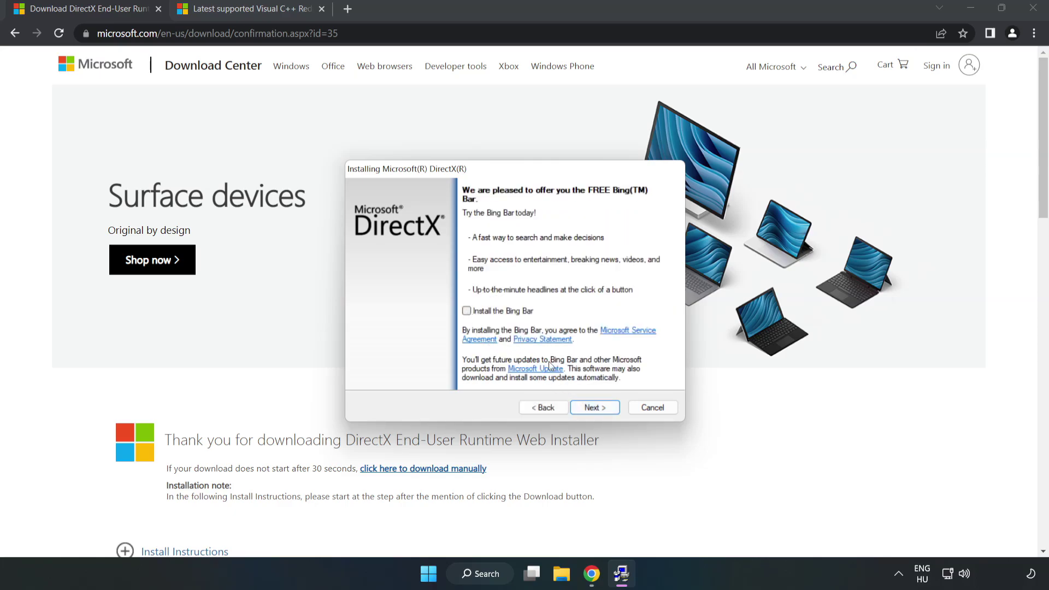
left_click(602, 409)
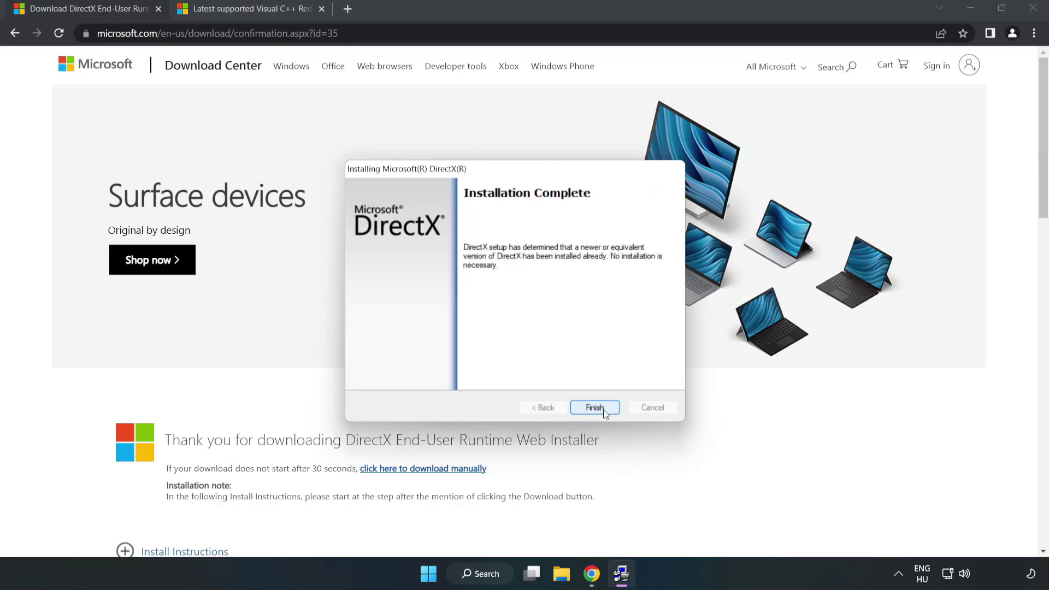
left_click(595, 408)
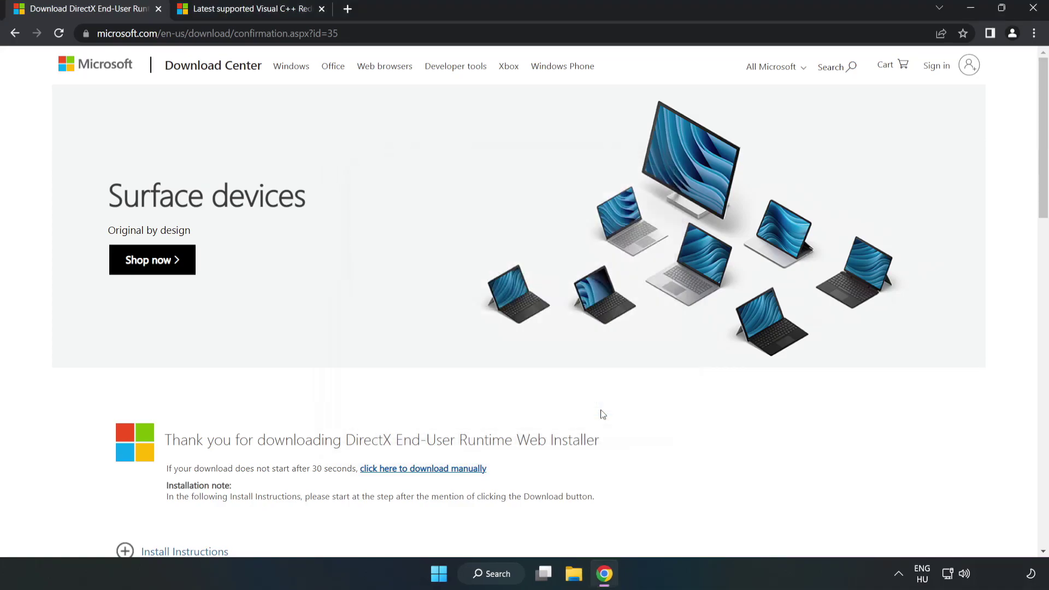
Close the DirectX tab and scroll to the Visual C++ Redistributable download table.
left_click(158, 12)
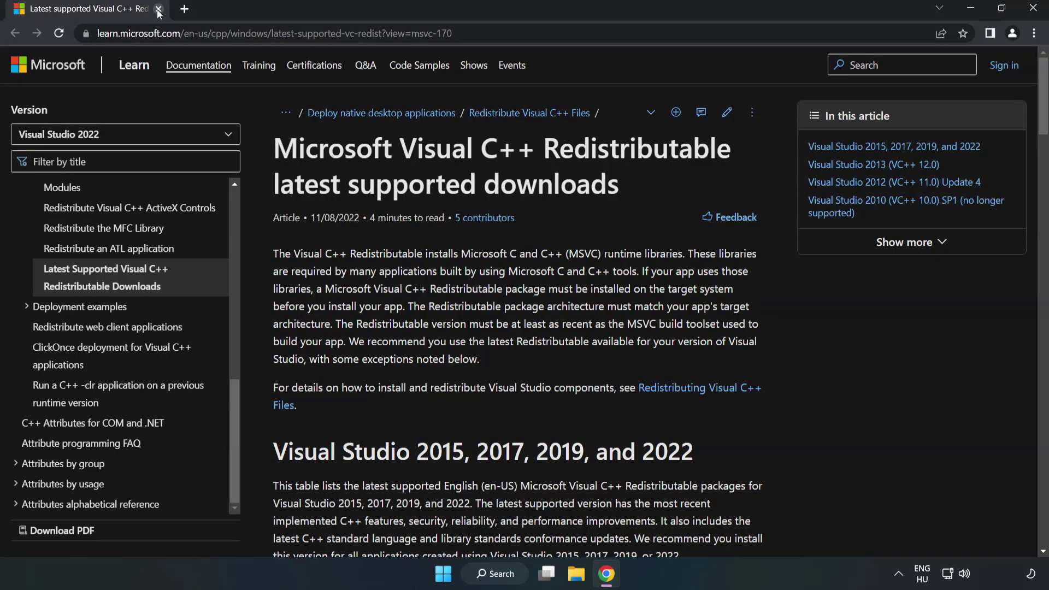
left_click(493, 33)
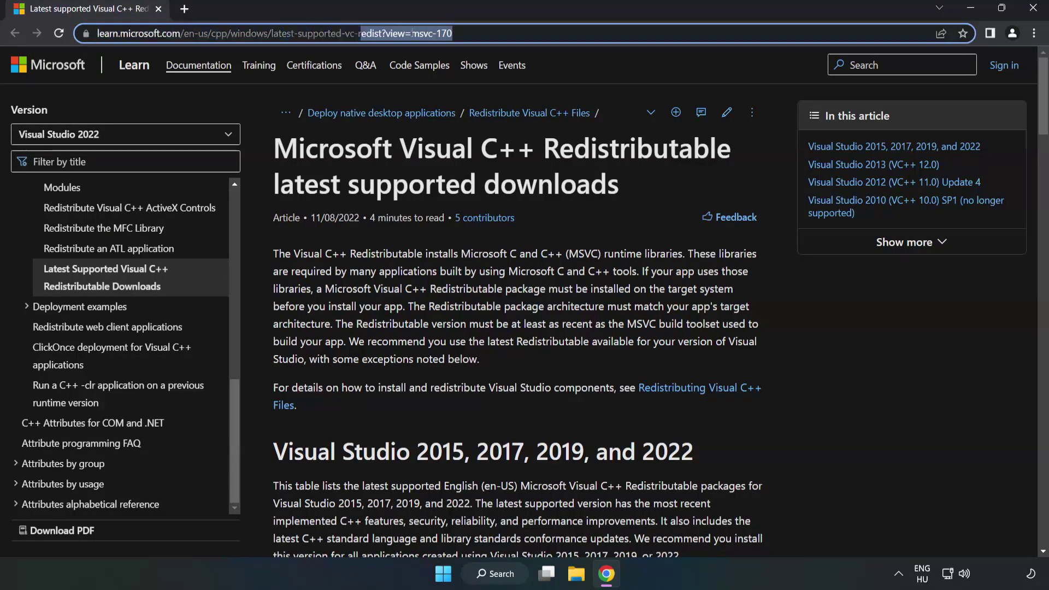
left_click(419, 195)
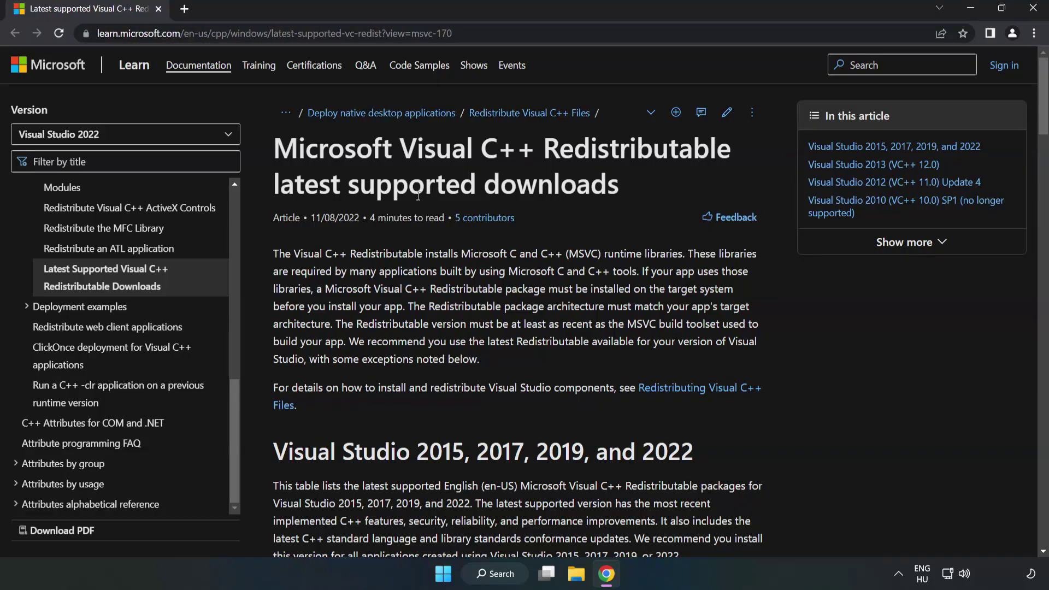
scroll(419, 196, "down", 4)
scroll(419, 199, "down", 4)
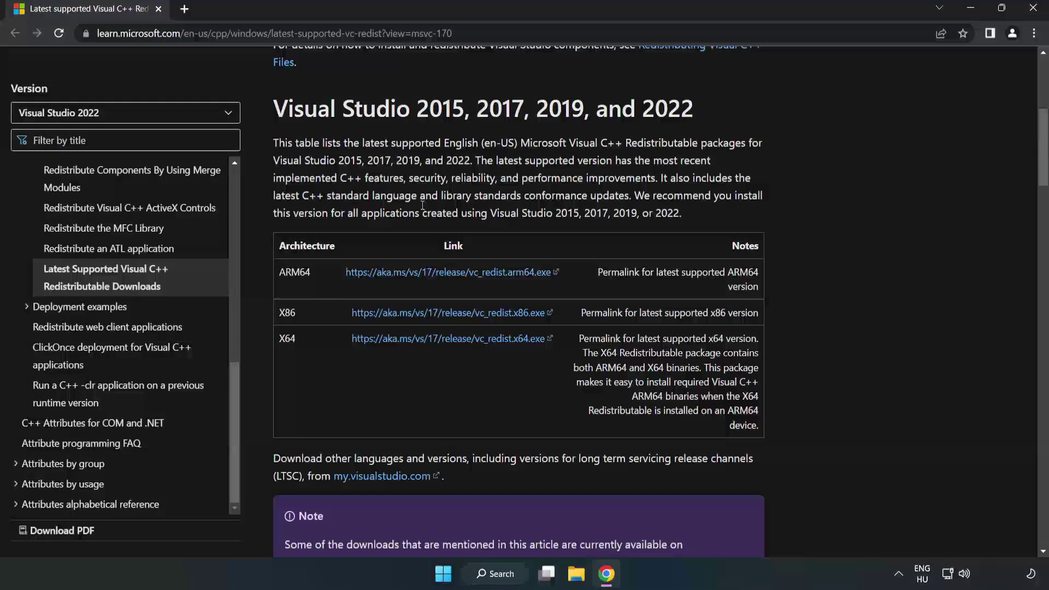
scroll(413, 213, "up", 1)
left_click_drag(273, 109, 693, 117)
left_click(666, 135)
Download the ARM64, X86 and X64 redistributables and run VC_redist.arm64.exe.
left_click(423, 276)
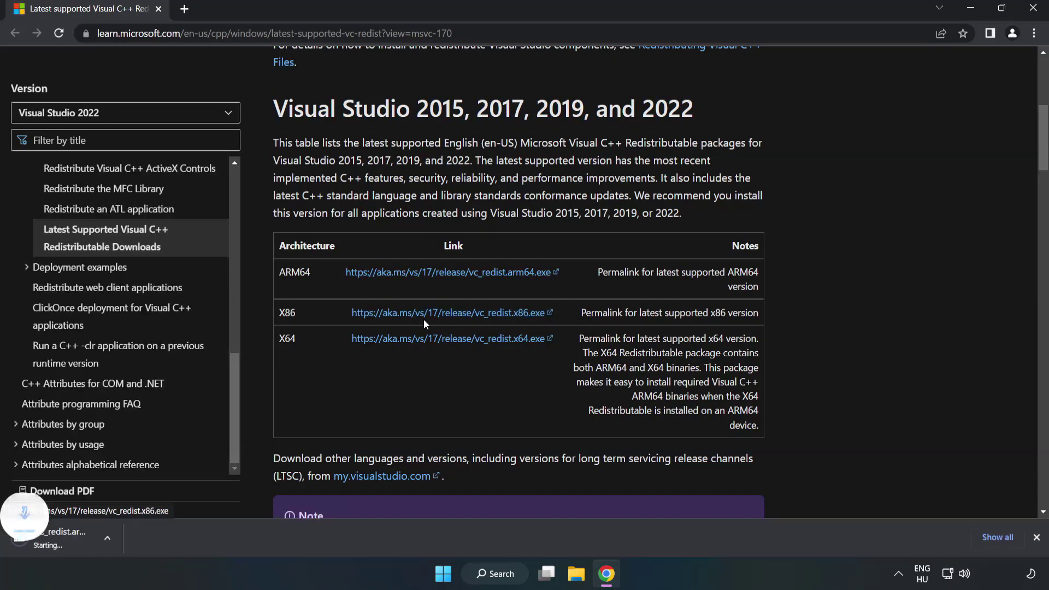
left_click(429, 316)
left_click(439, 339)
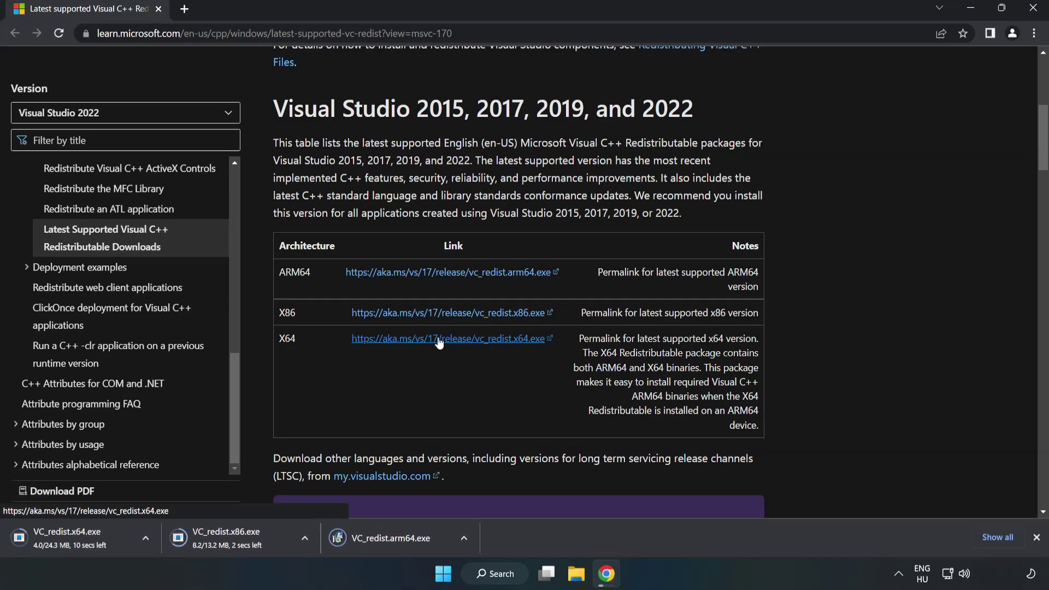
left_click(399, 539)
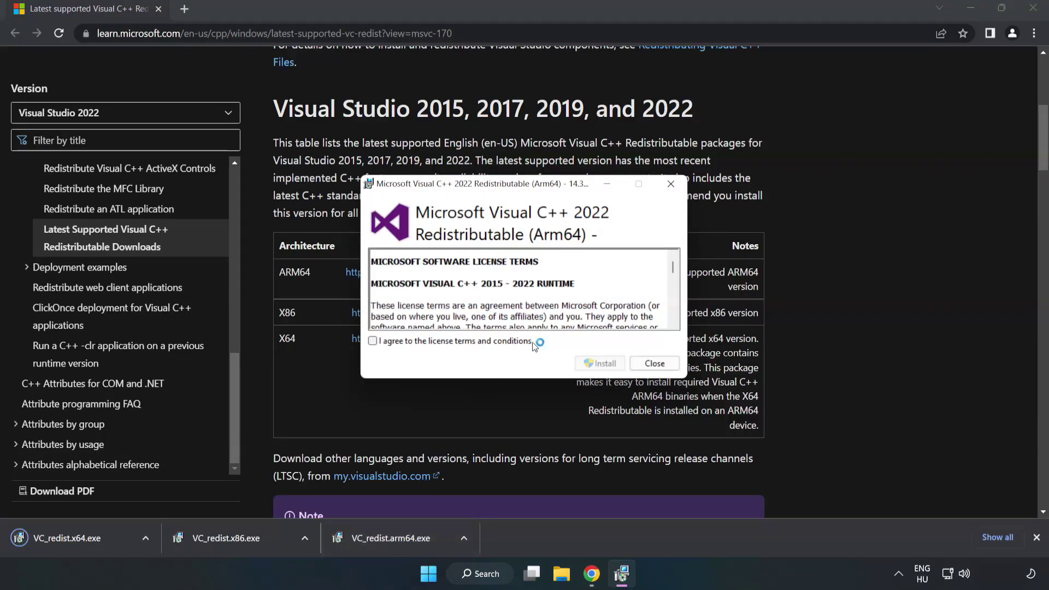
Try installing the ARM64 redistributable; it fails as unsupported, so close its setup.
left_click_drag(673, 266, 673, 314)
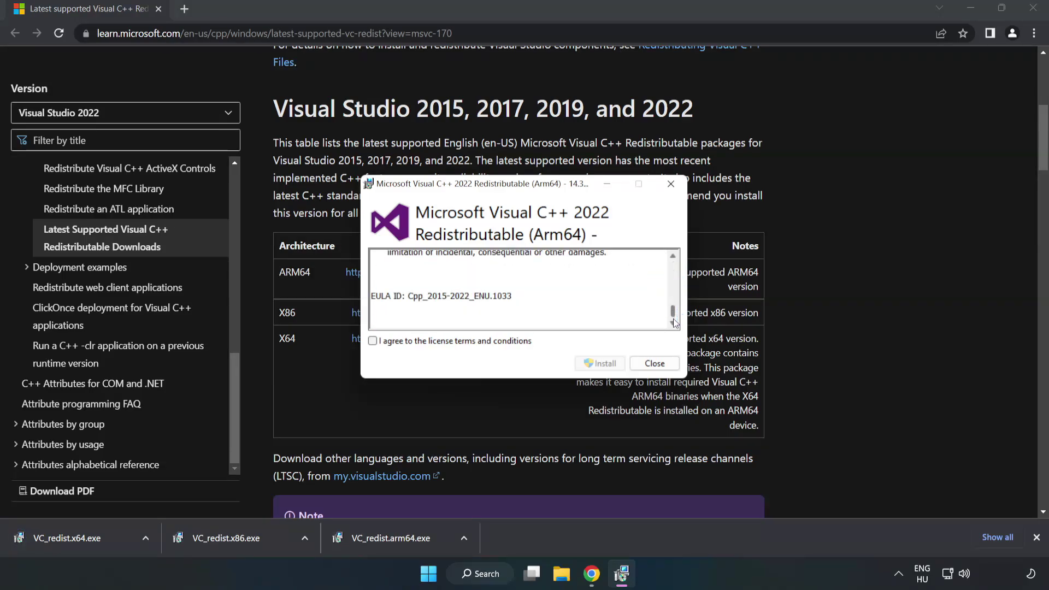
left_click(372, 341)
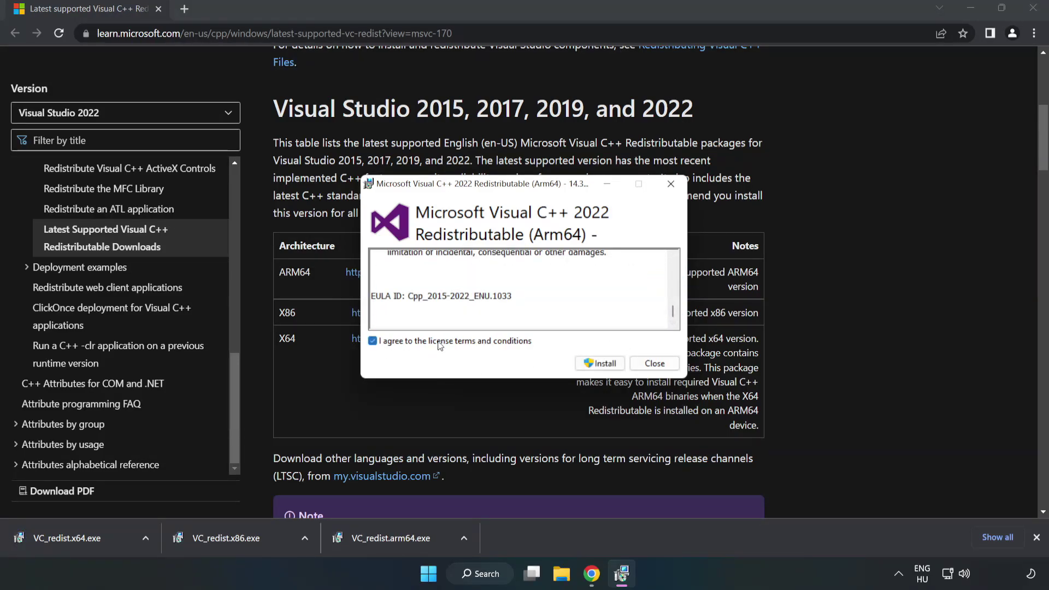
left_click(600, 364)
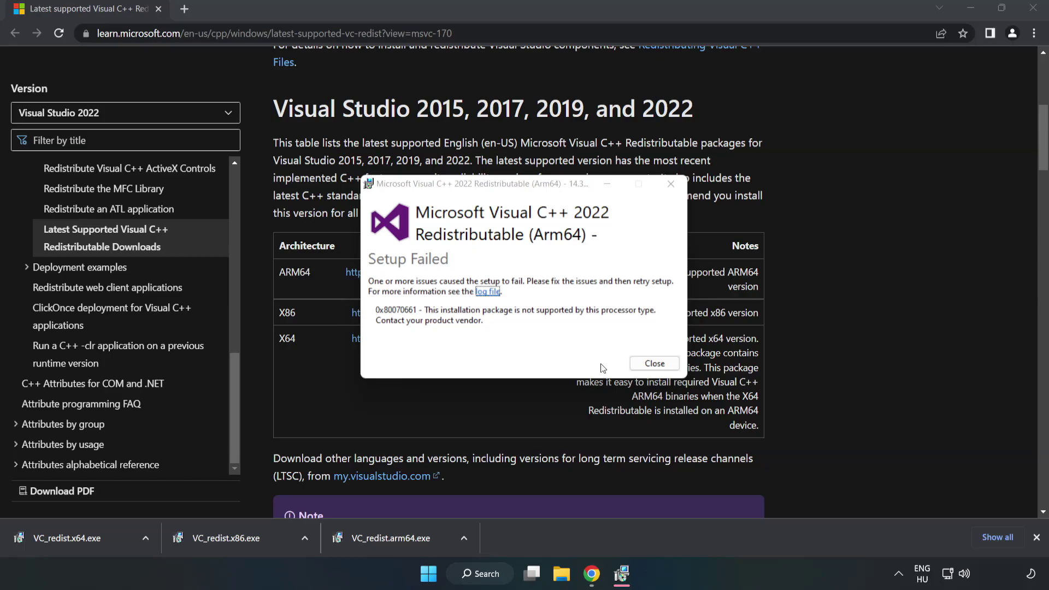
left_click(654, 363)
Install the x86 Visual C++ 2015-2022 Redistributable 14.34.31931 from VC_redist.x86.exe.
left_click(231, 536)
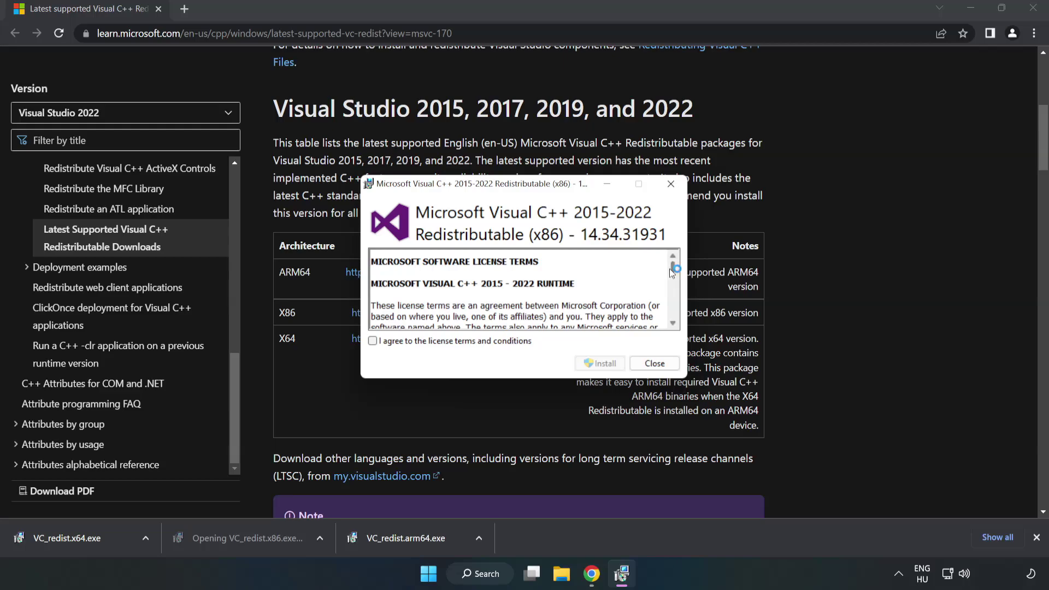
left_click_drag(673, 268, 672, 326)
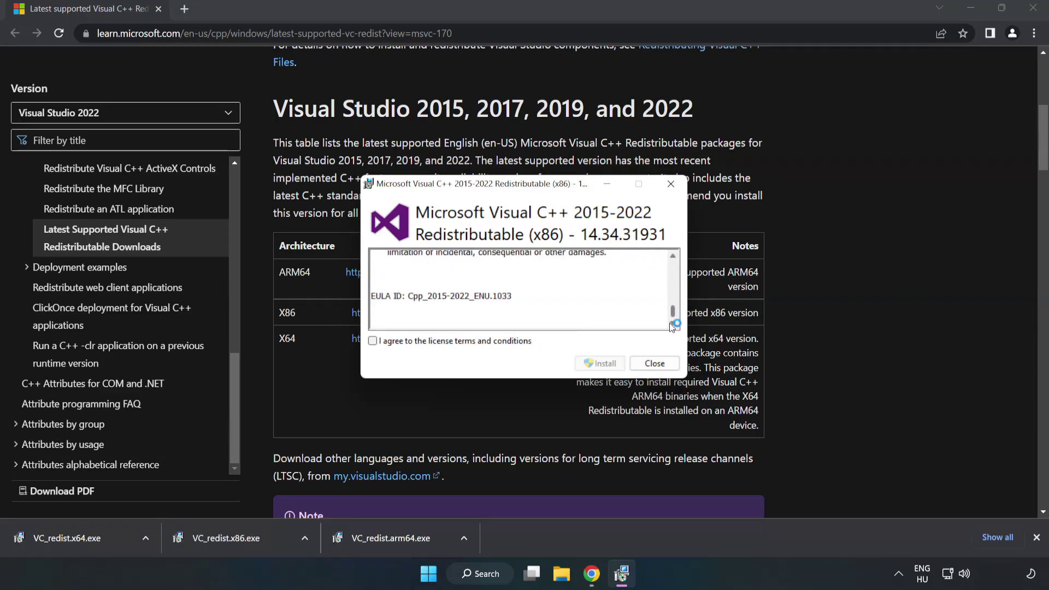
left_click(372, 340)
left_click(593, 366)
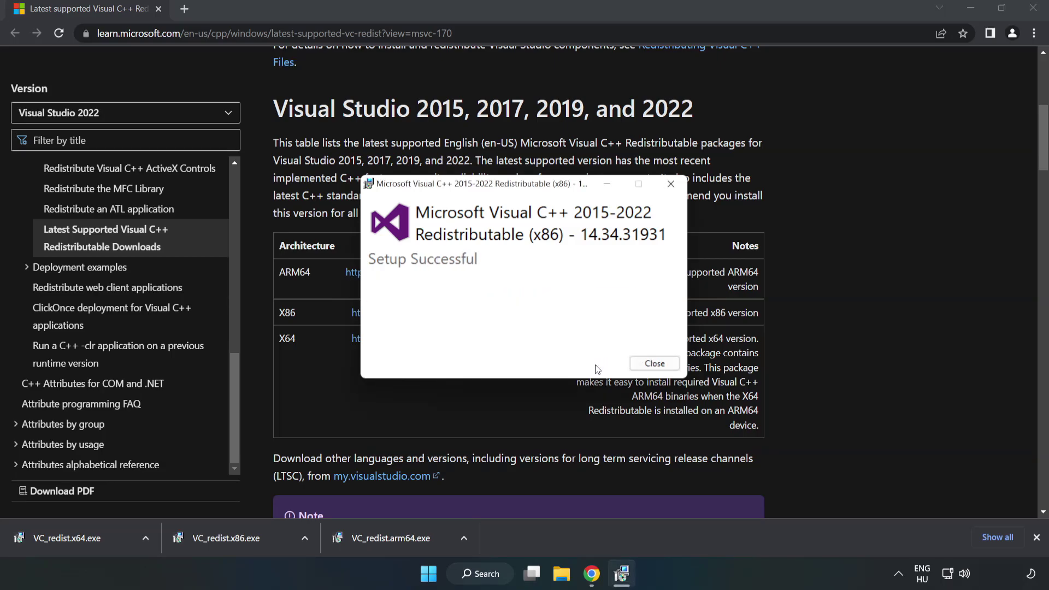
left_click(655, 364)
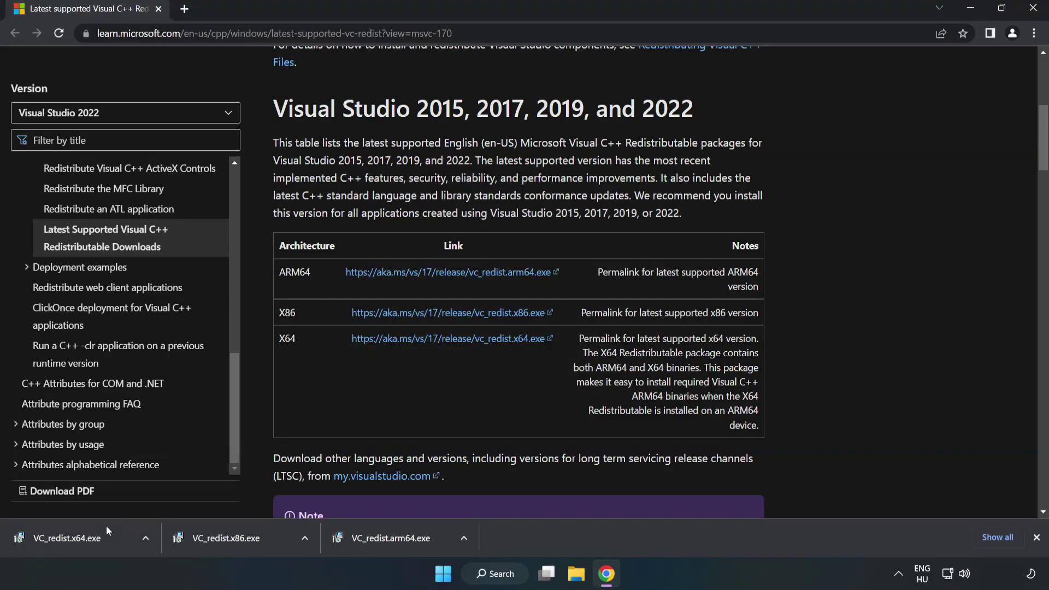
Install the x64 Visual C++ 2015-2022 Redistributable 14.34.31931 from VC_redist.x64.exe, then close Chrome.
left_click(57, 533)
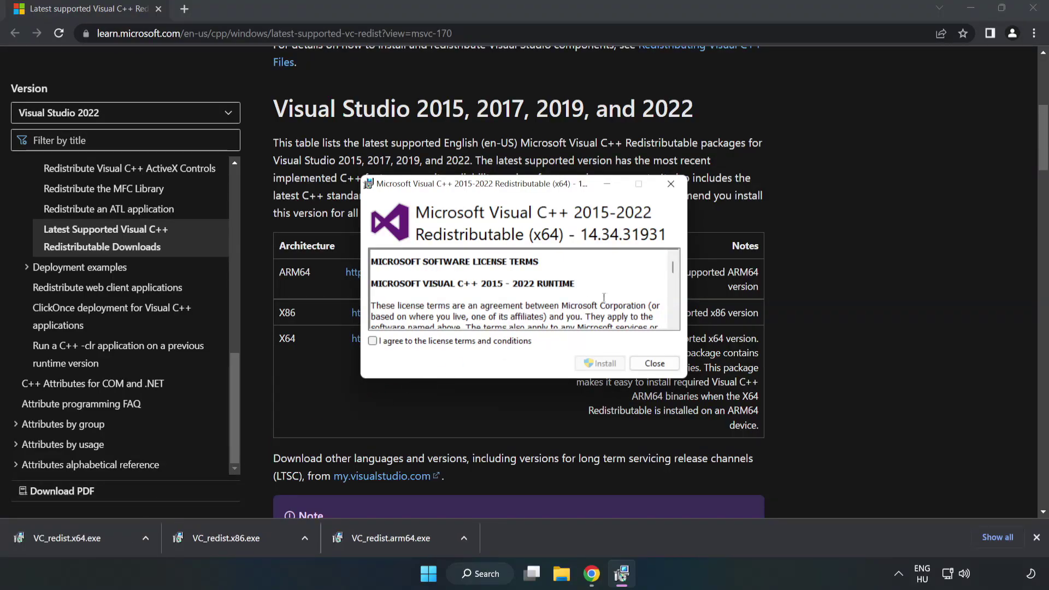
left_click_drag(673, 270, 674, 319)
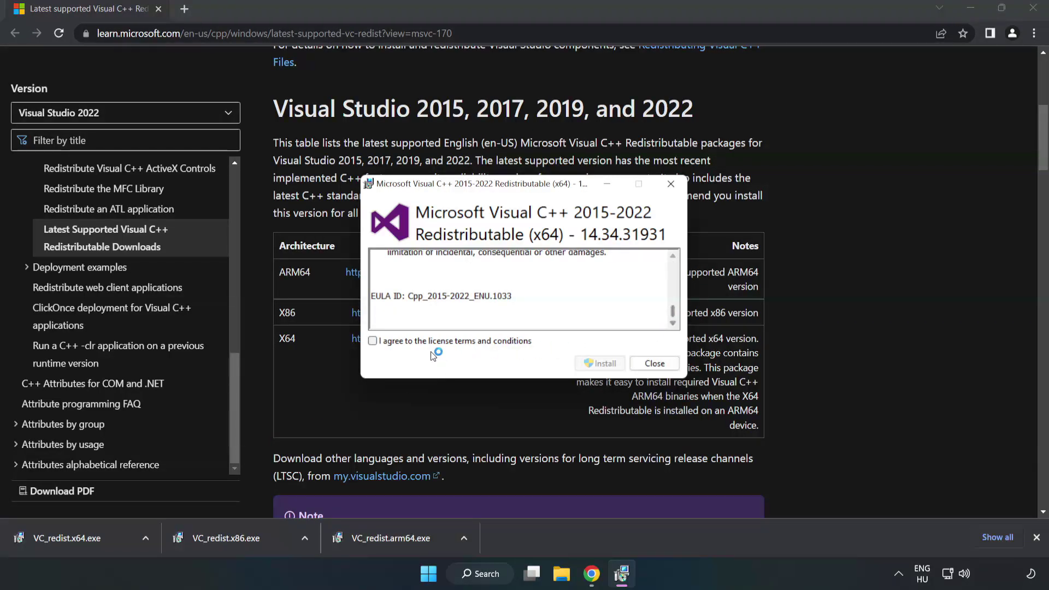
left_click(373, 341)
left_click(597, 363)
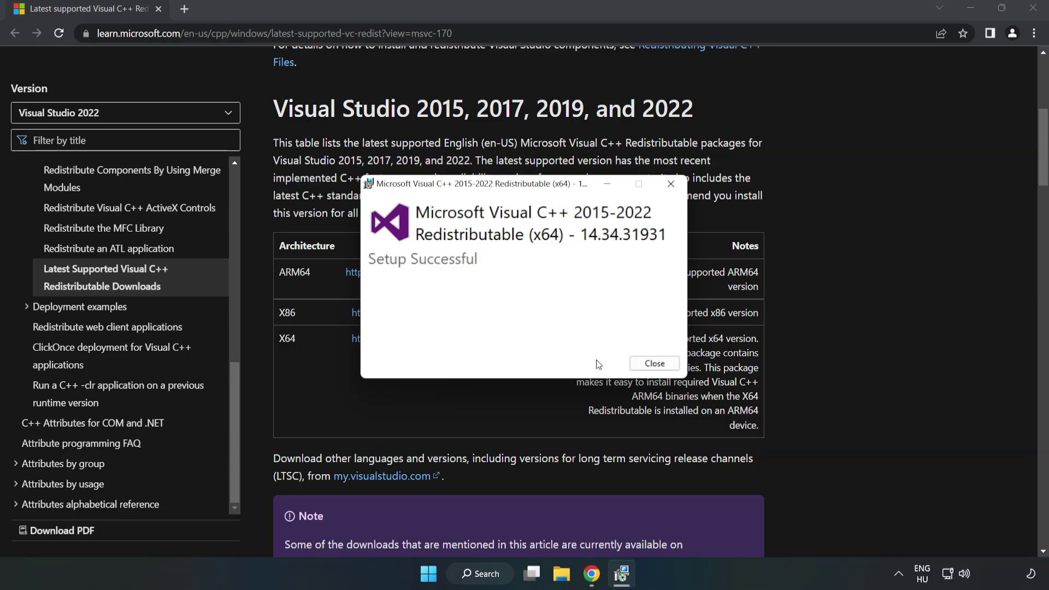
left_click(654, 363)
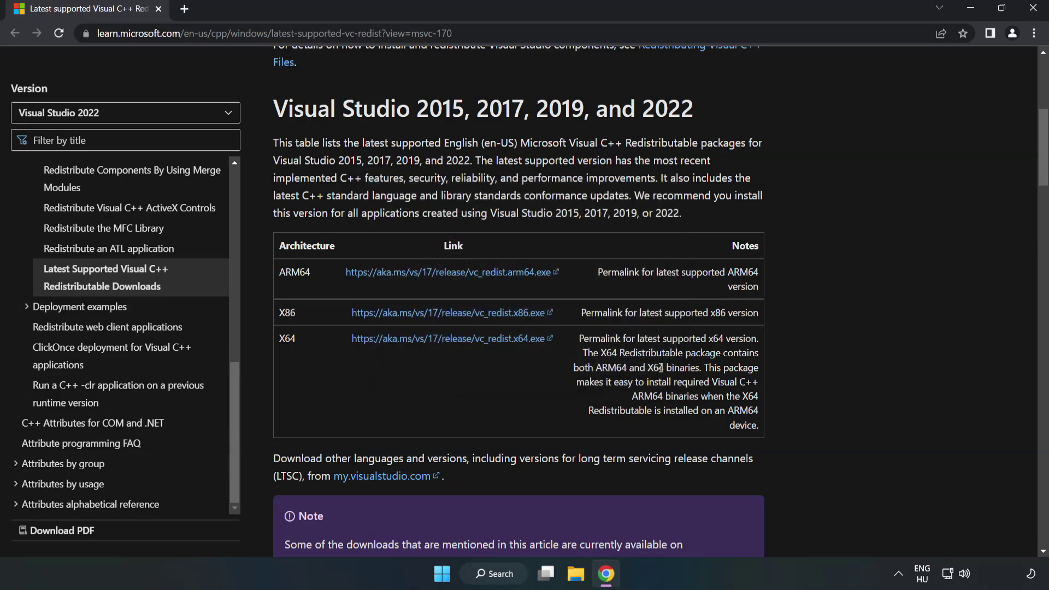
left_click(1034, 14)
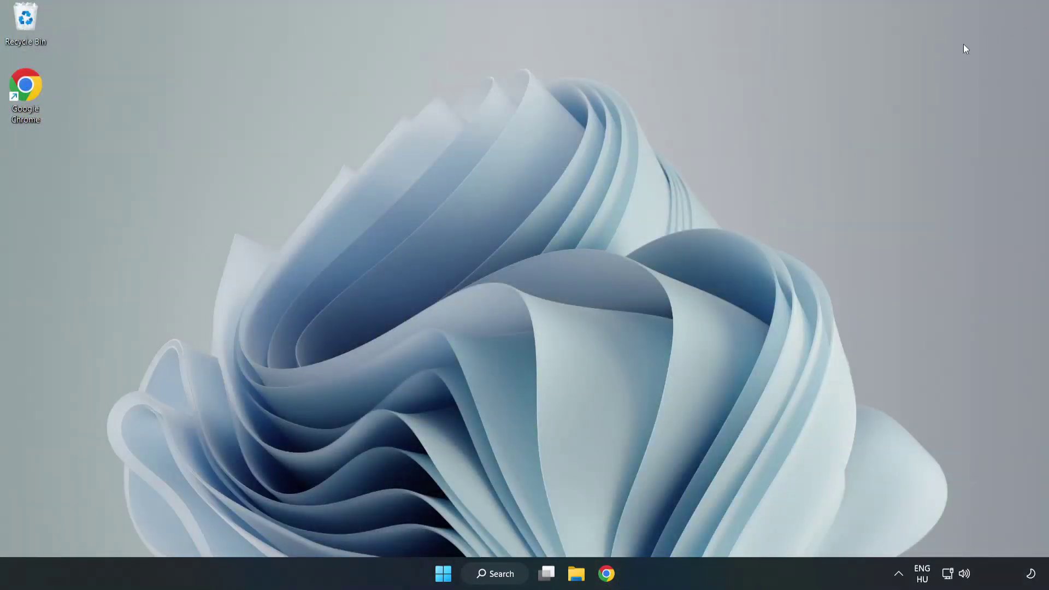
Search for 'cmd' and run Command Prompt as administrator.
left_click(508, 574)
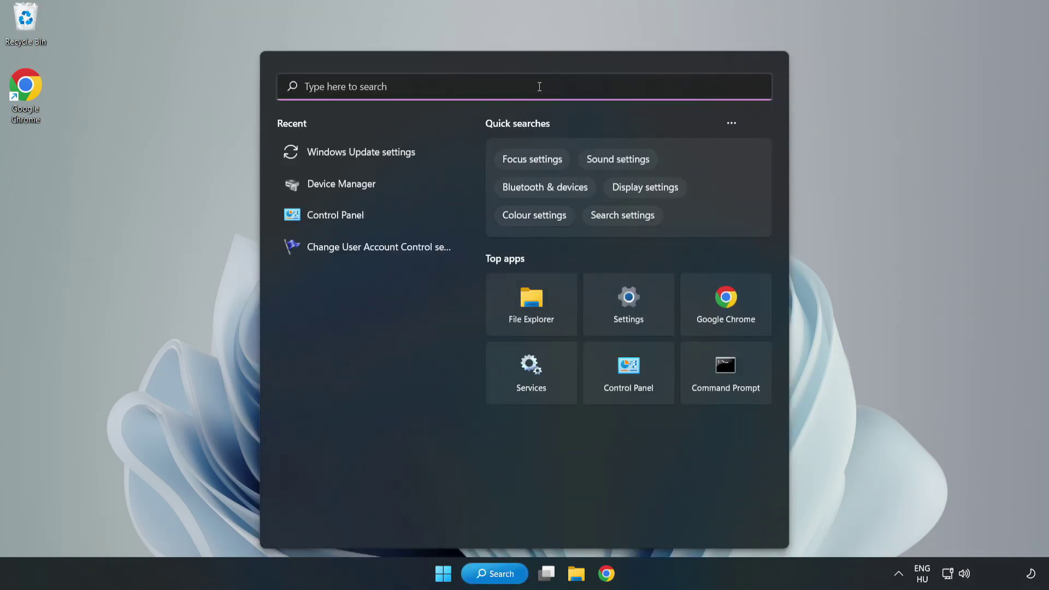
type("cmd")
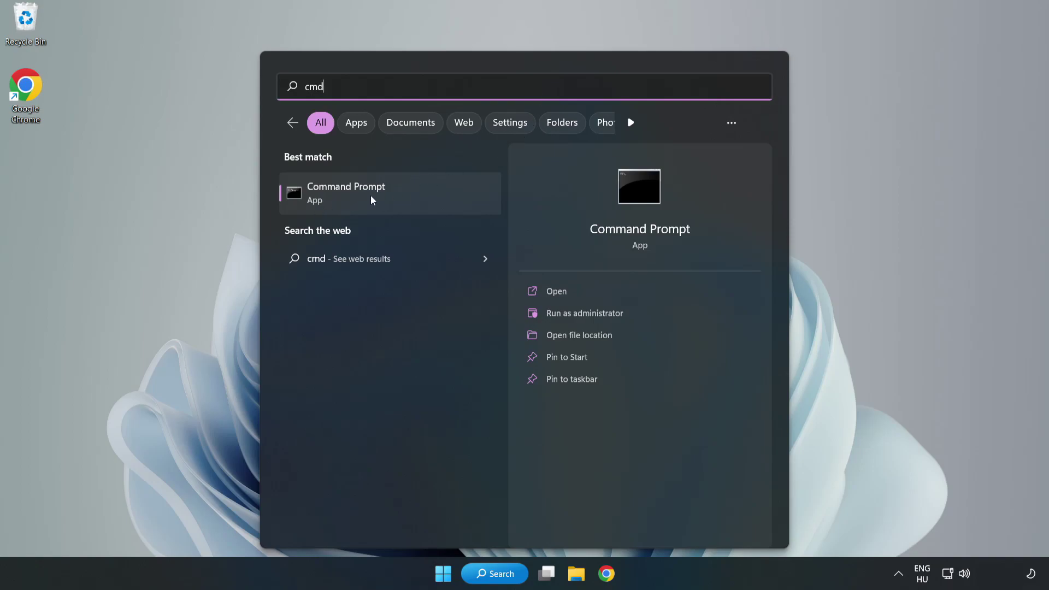
right_click(411, 198)
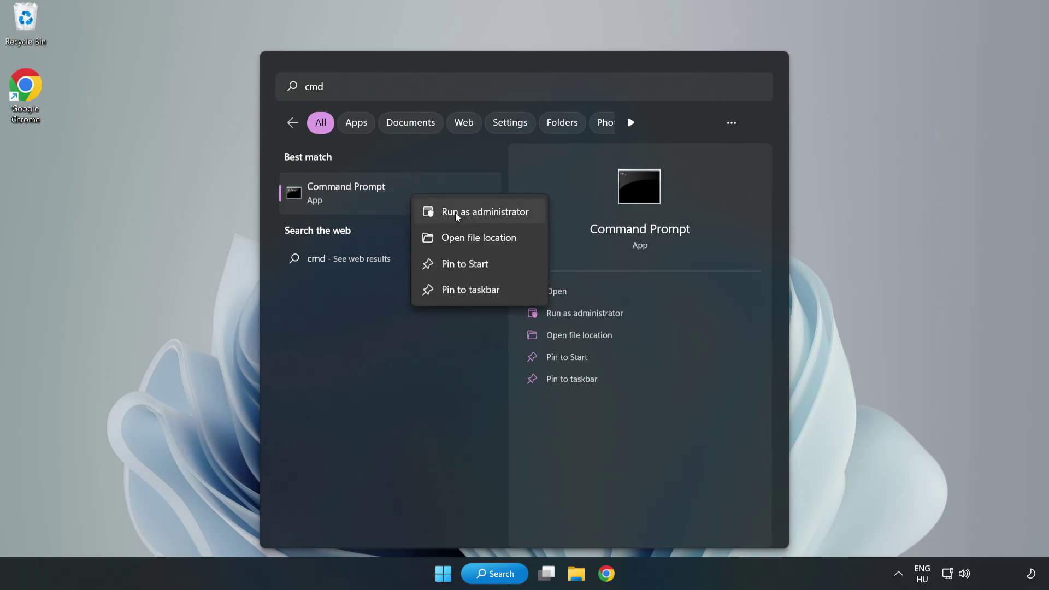
left_click(454, 213)
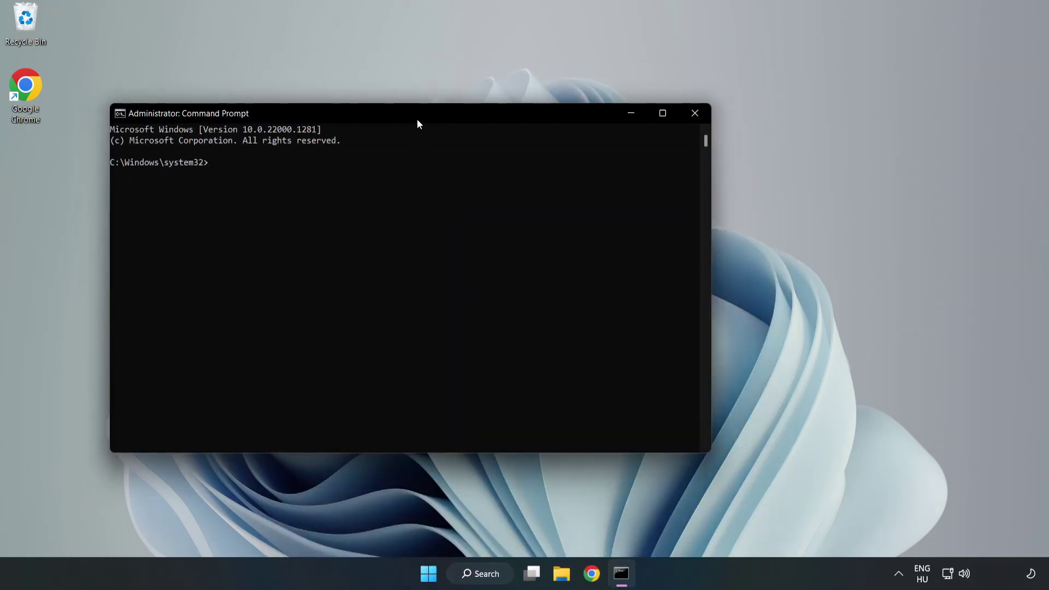
Run sfc /scannow, which finds no integrity violations, then close Command Prompt.
left_click_drag(417, 120, 533, 119)
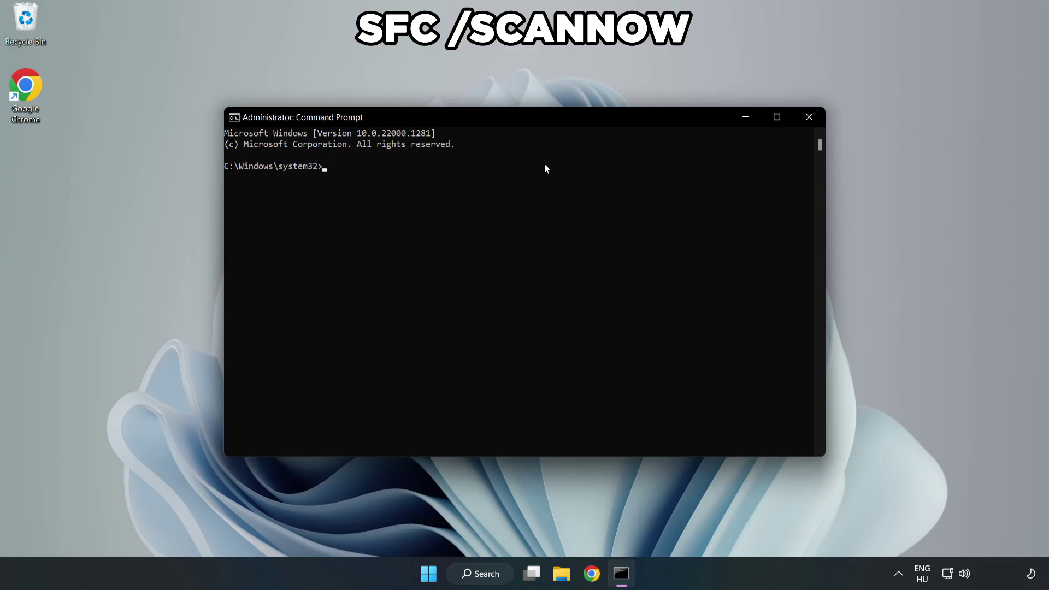
type("sfc /scannow")
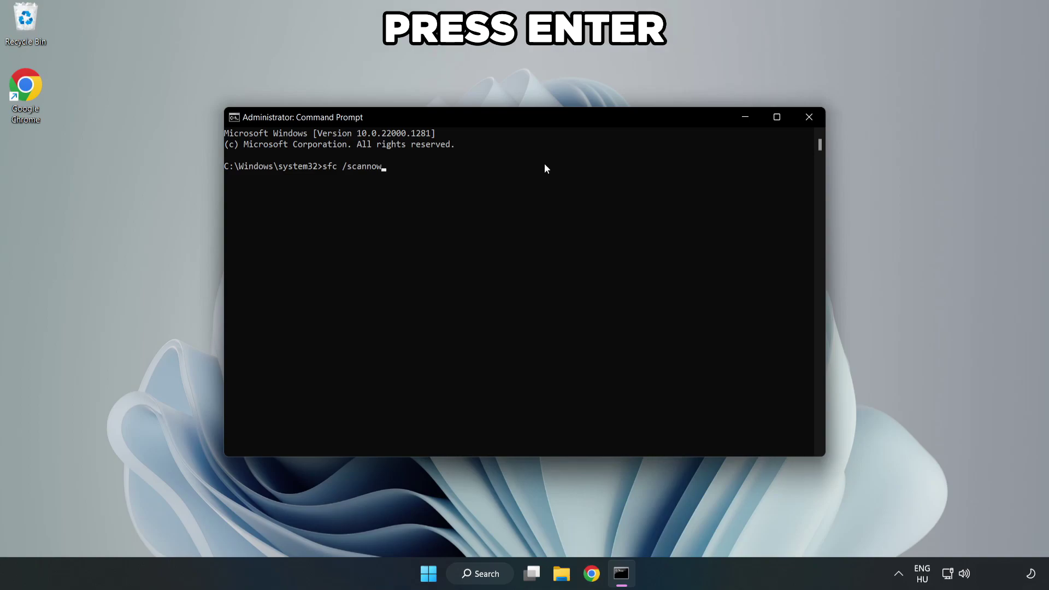
key("Return")
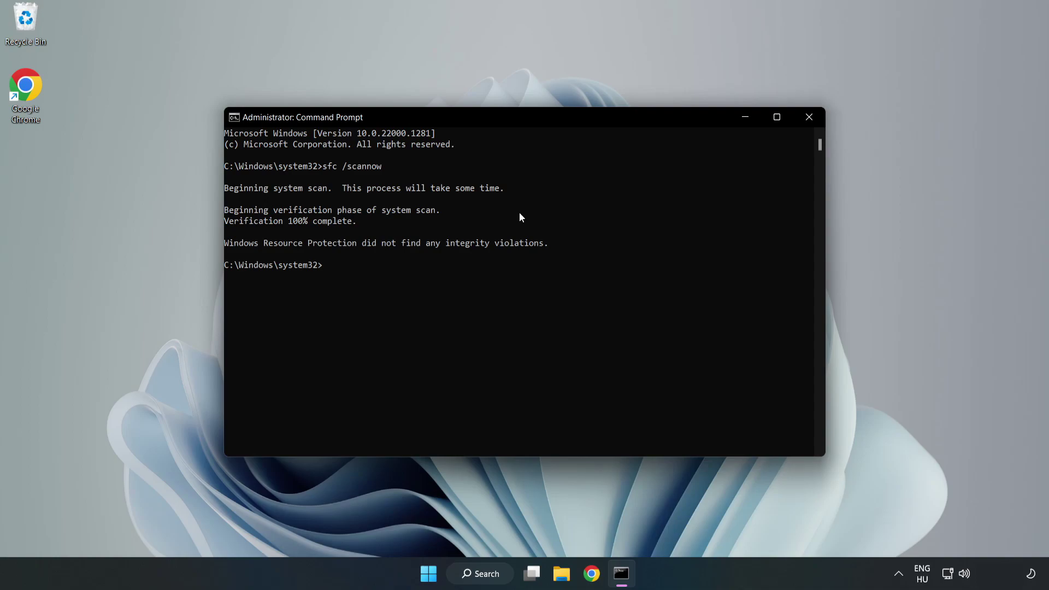
left_click(809, 125)
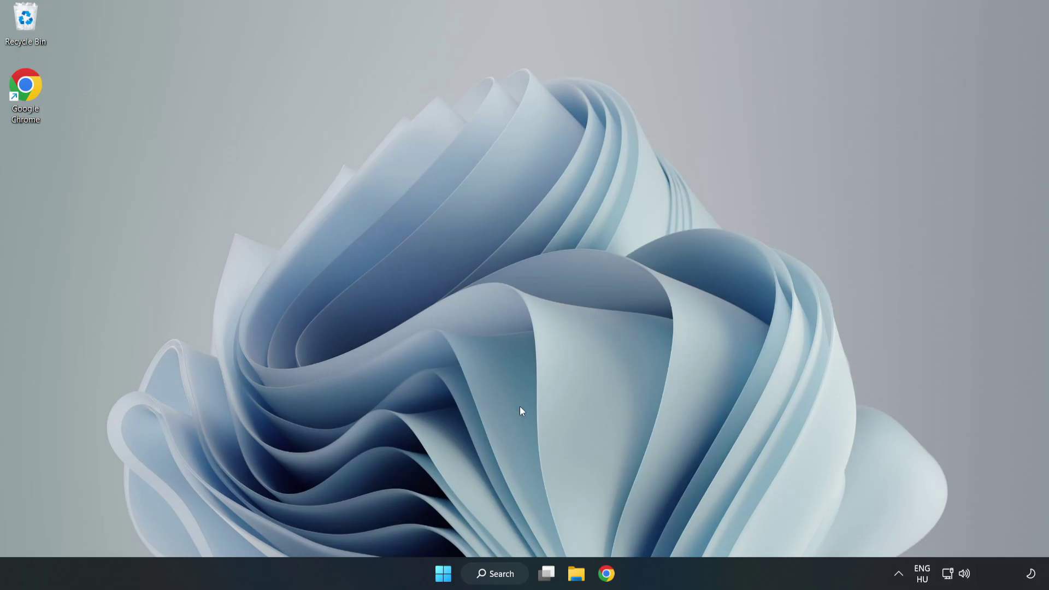
Search for 'security' and launch Windows Security from Best match.
left_click(494, 578)
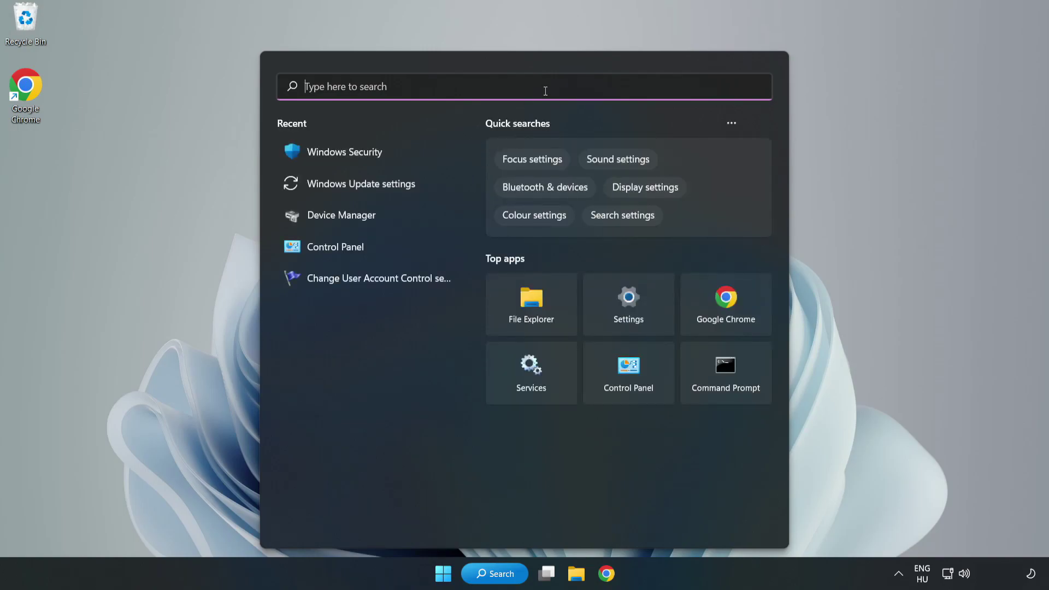
type("sec")
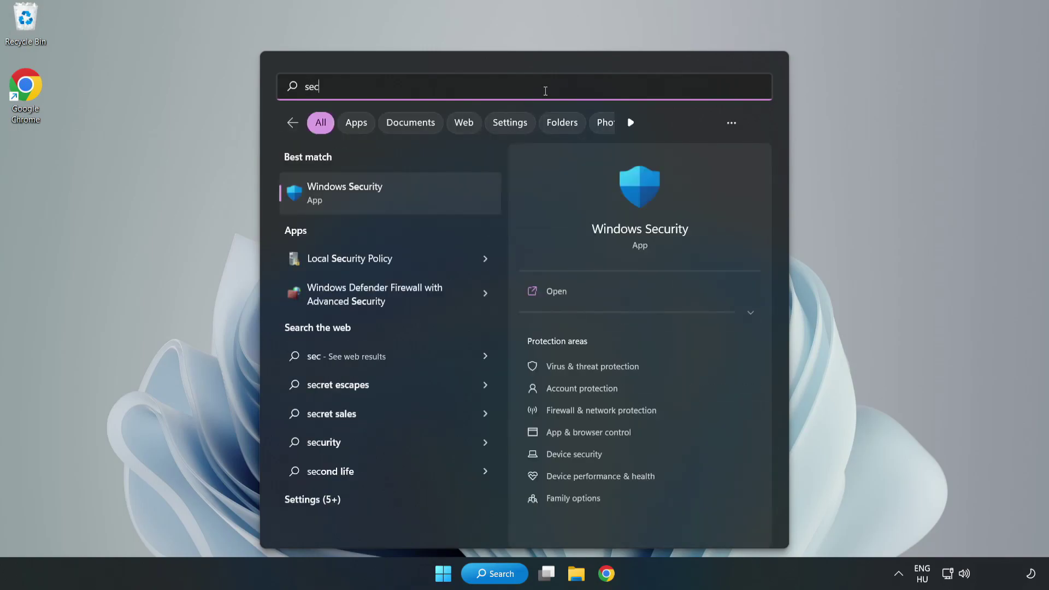
type("urity")
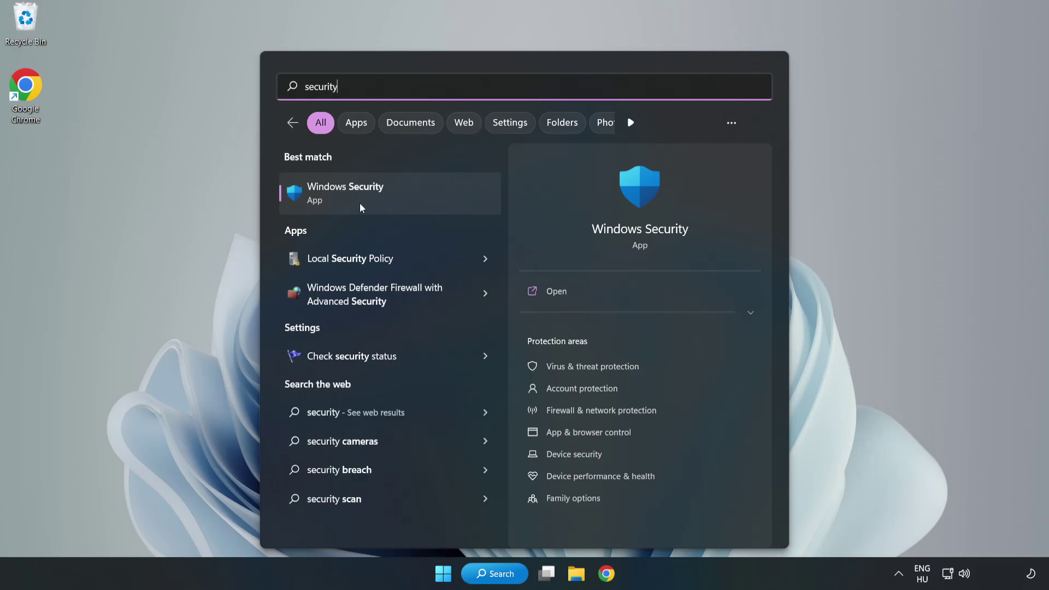
left_click(381, 203)
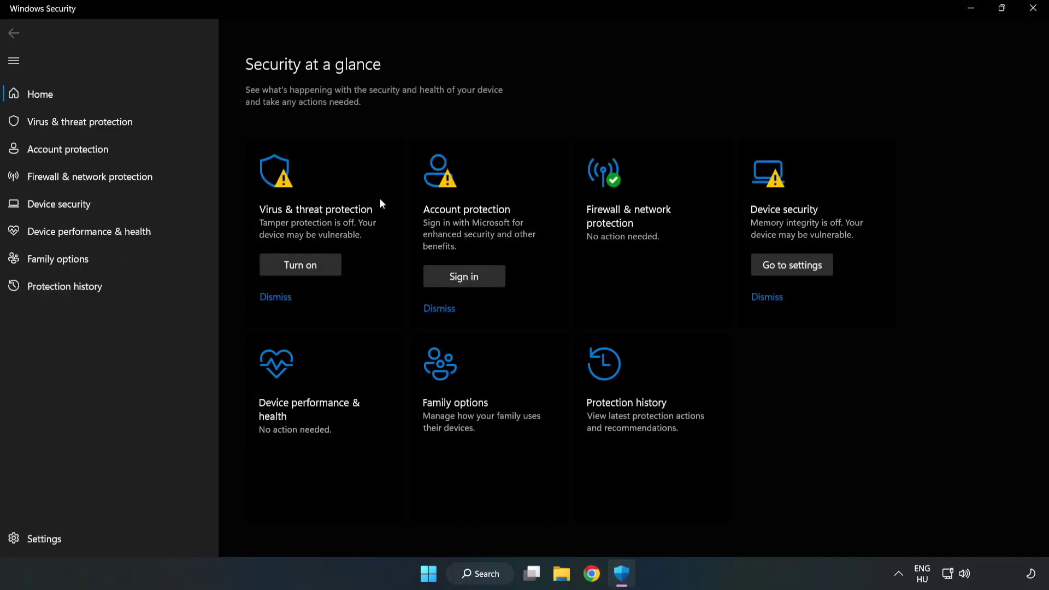
Go through Virus & threat protection settings to the empty Defender Exclusions list.
left_click(68, 125)
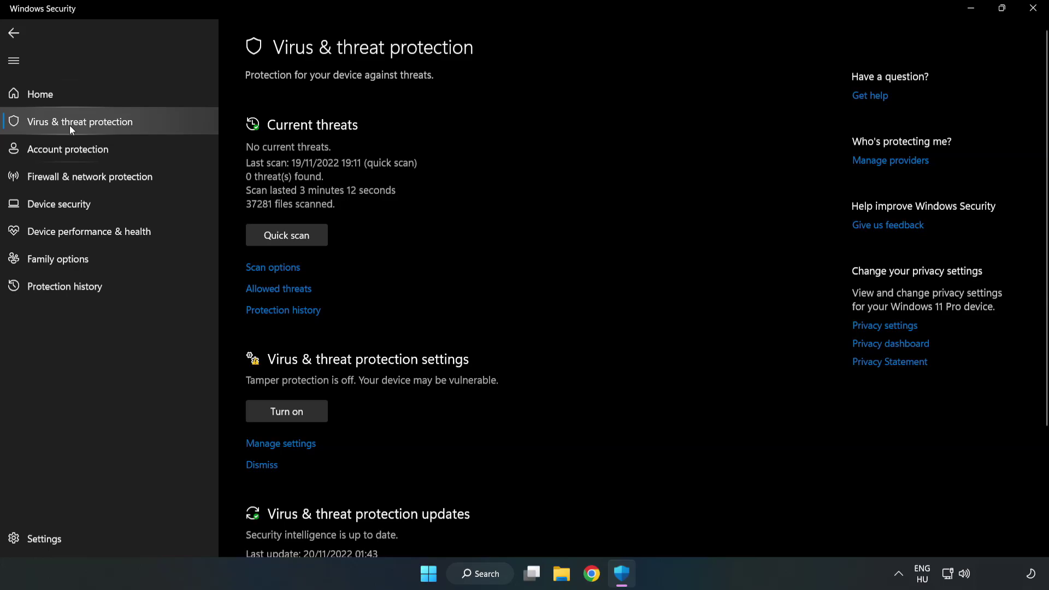
scroll(546, 210, "down", 2)
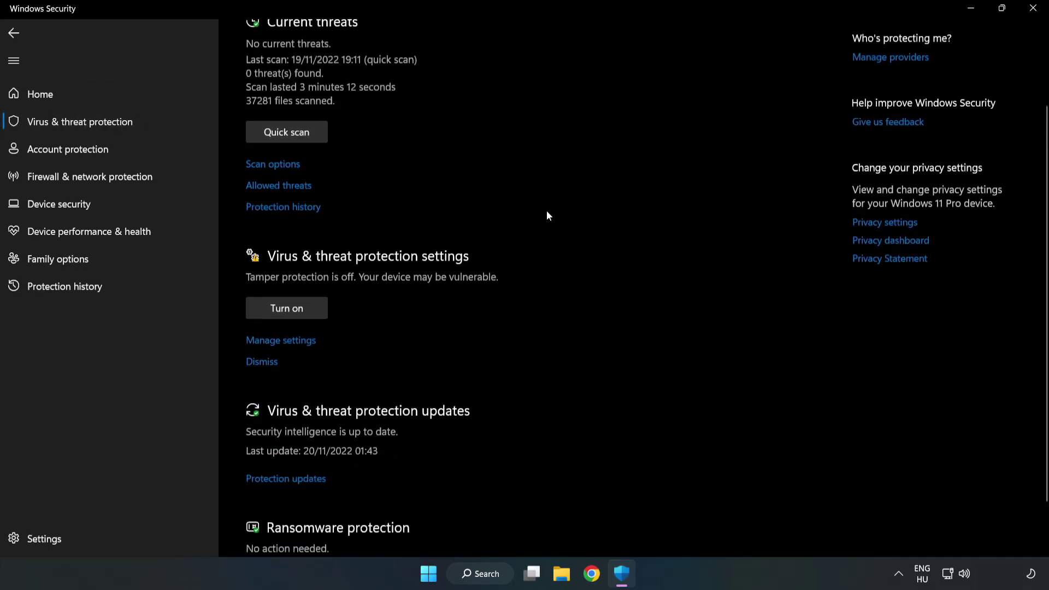
scroll(548, 215, "down", 1)
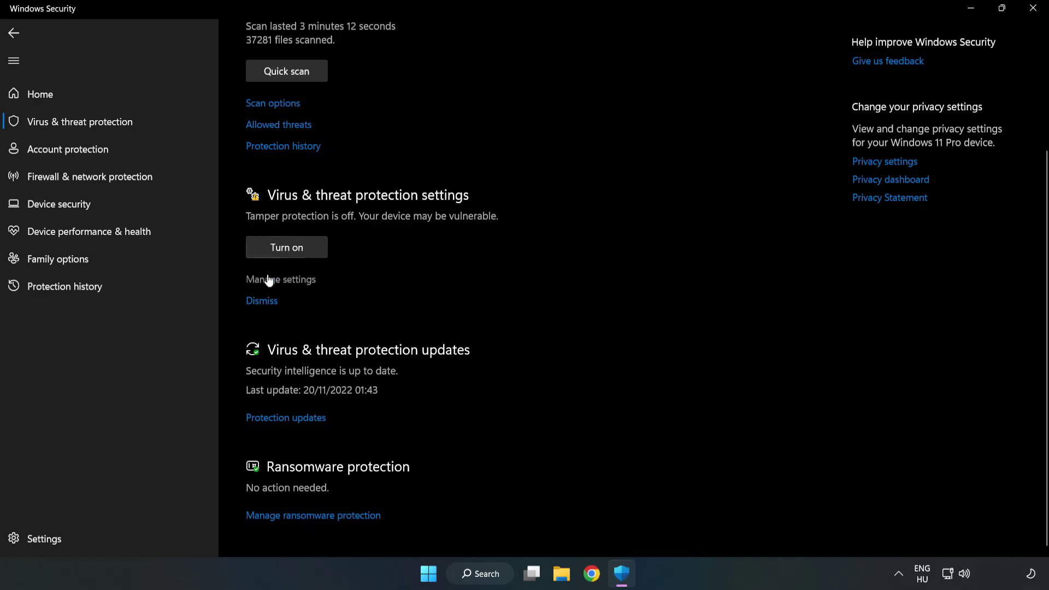
left_click(288, 285)
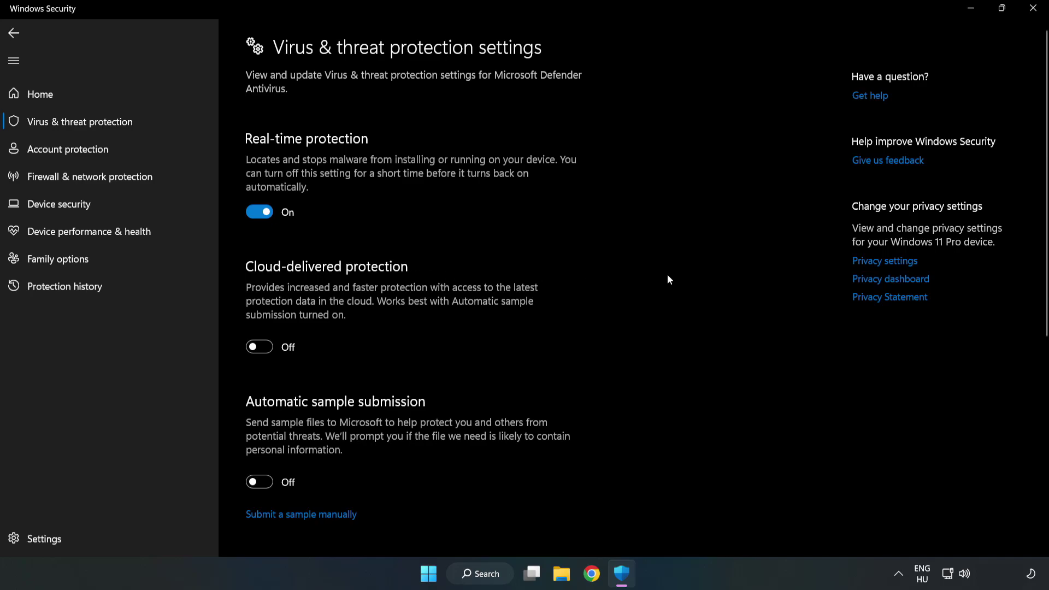
scroll(667, 276, "down", 6)
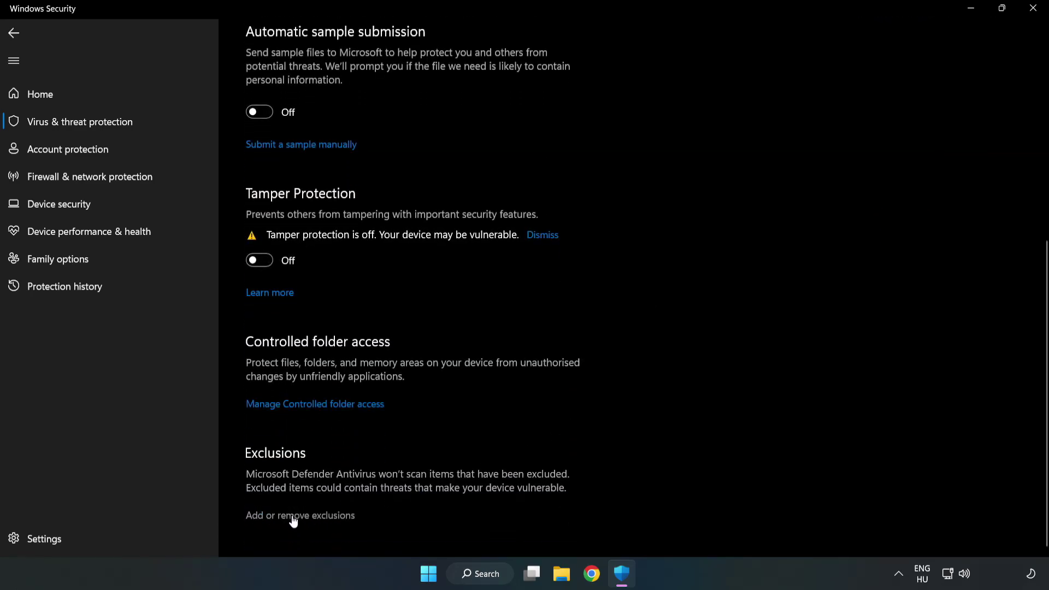
left_click(309, 516)
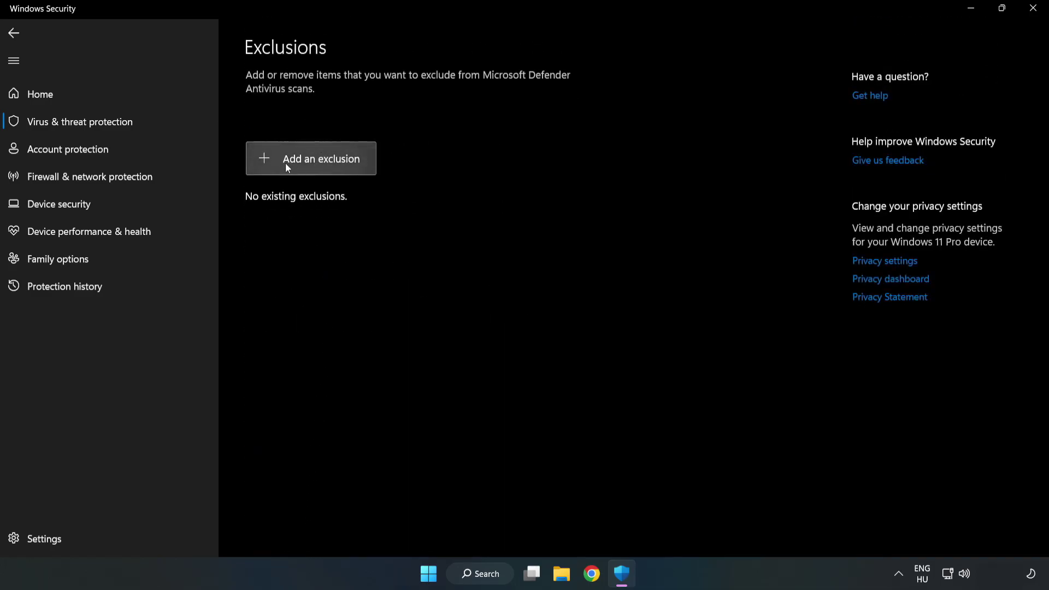
Add a file exclusion for the shortcut in C:\Program Files (x86)\NOT WORKING APP.
left_click(321, 166)
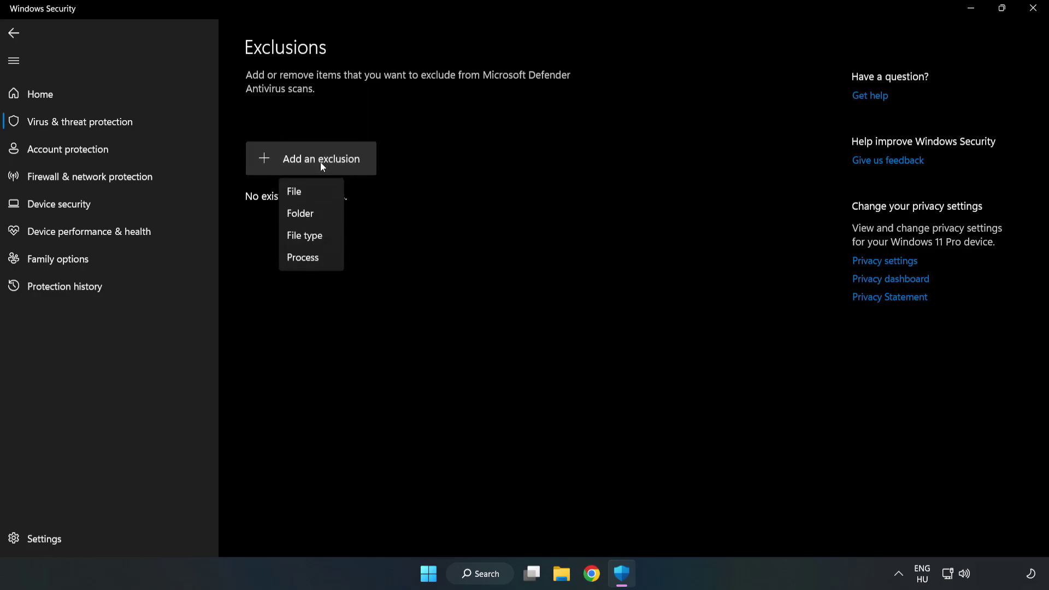
left_click(299, 192)
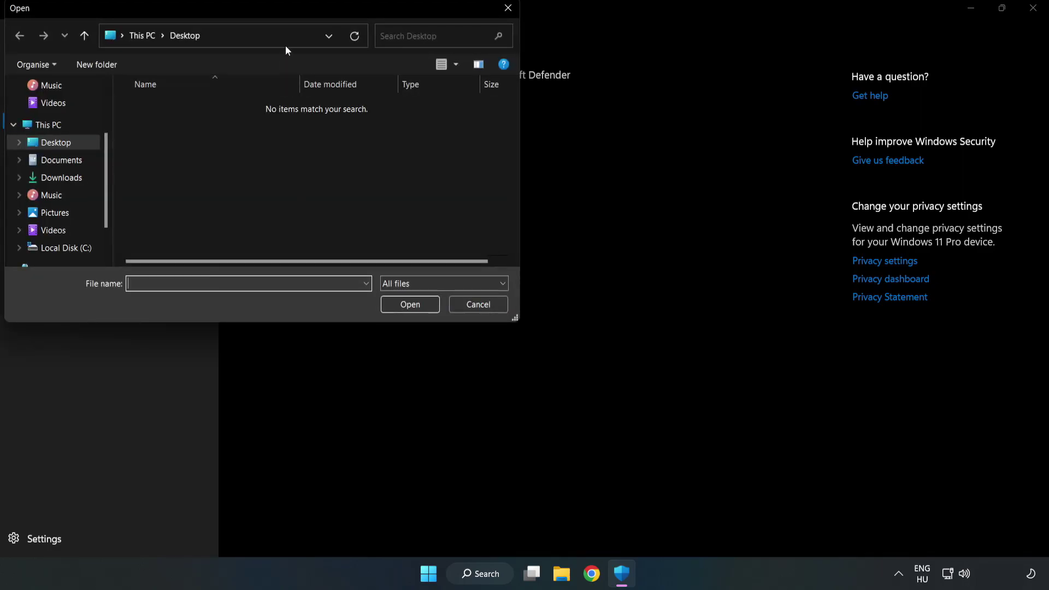
left_click_drag(283, 11, 482, 121)
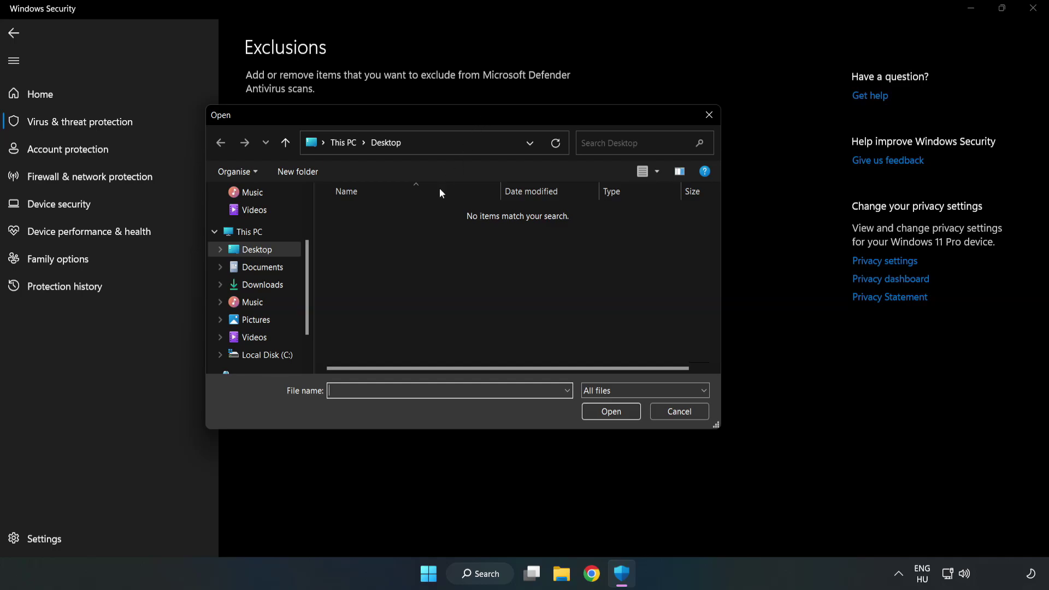
left_click(267, 355)
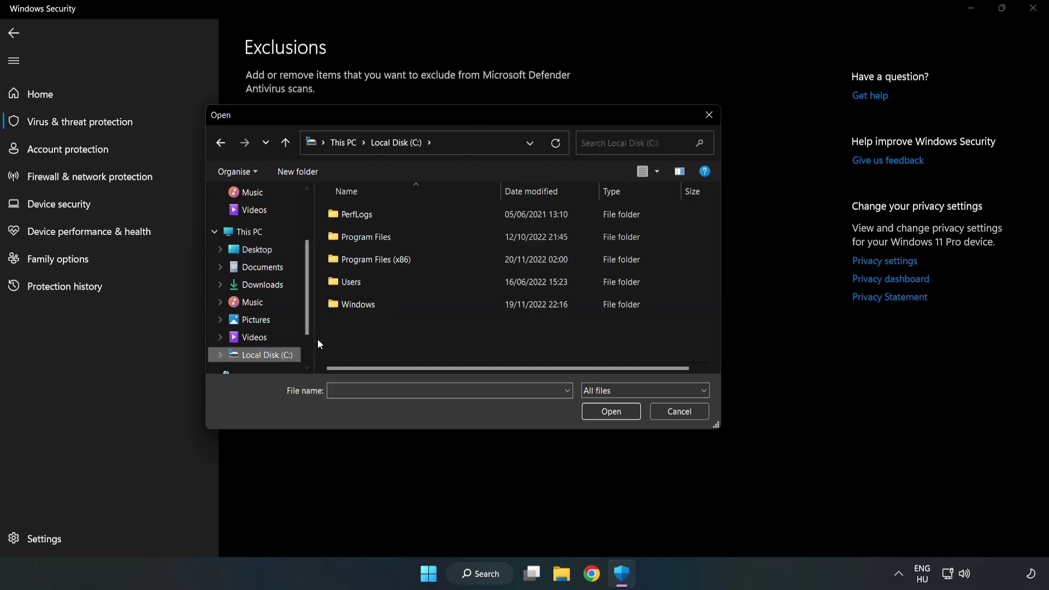
double_click(412, 261)
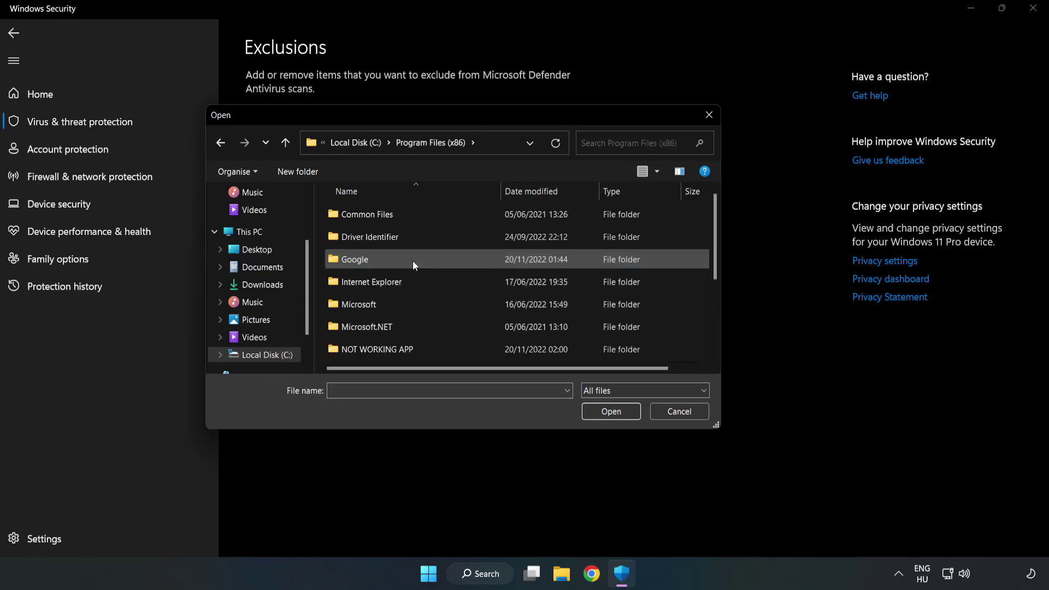
double_click(412, 347)
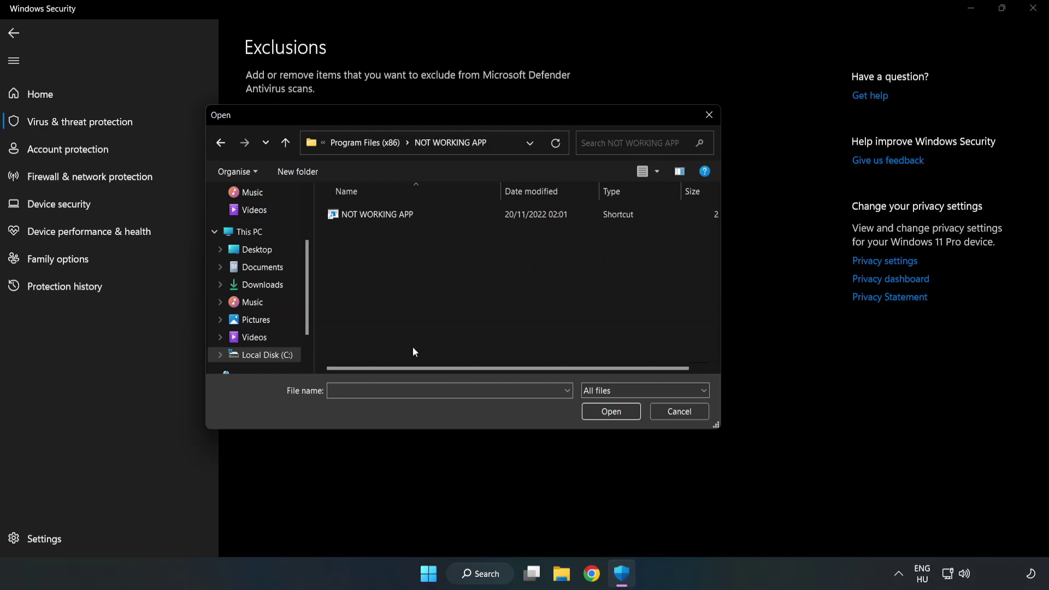
left_click(369, 213)
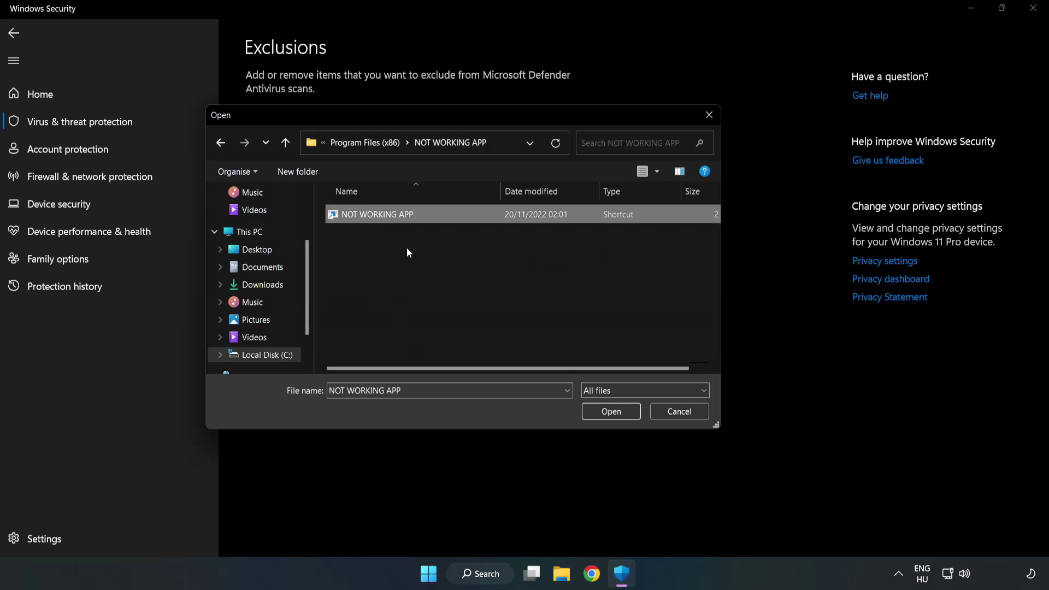
left_click(604, 413)
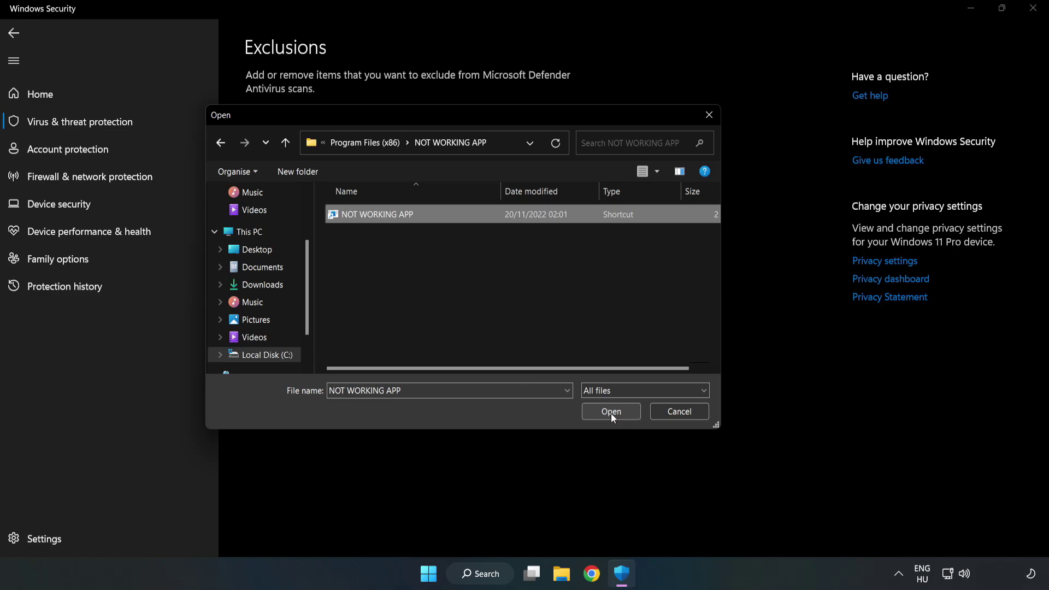
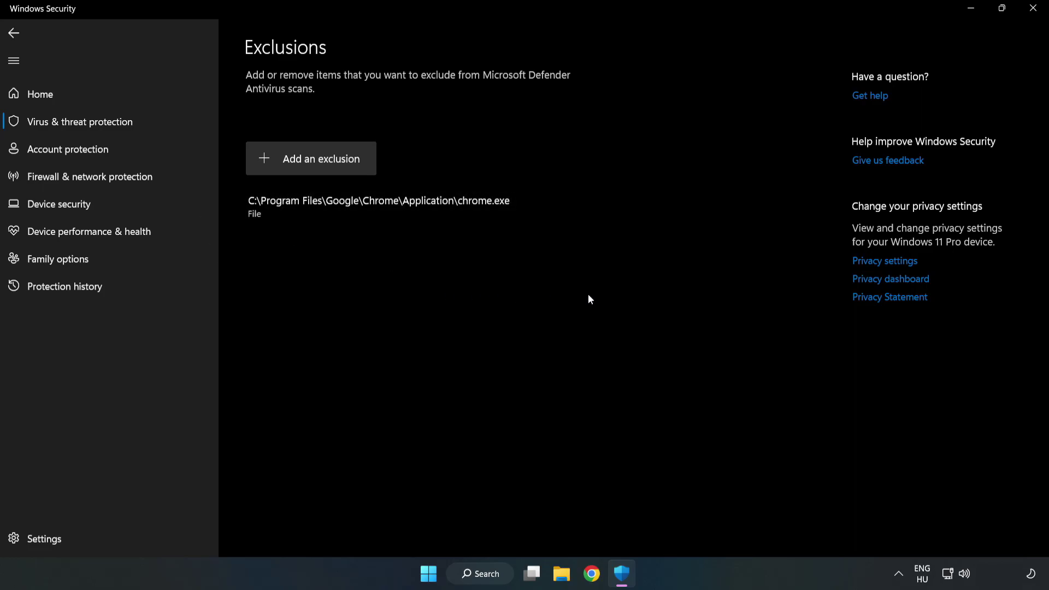
Close Windows Security and bring up the Start menu's Sleep, Shut down and Restart options.
left_click(1032, 14)
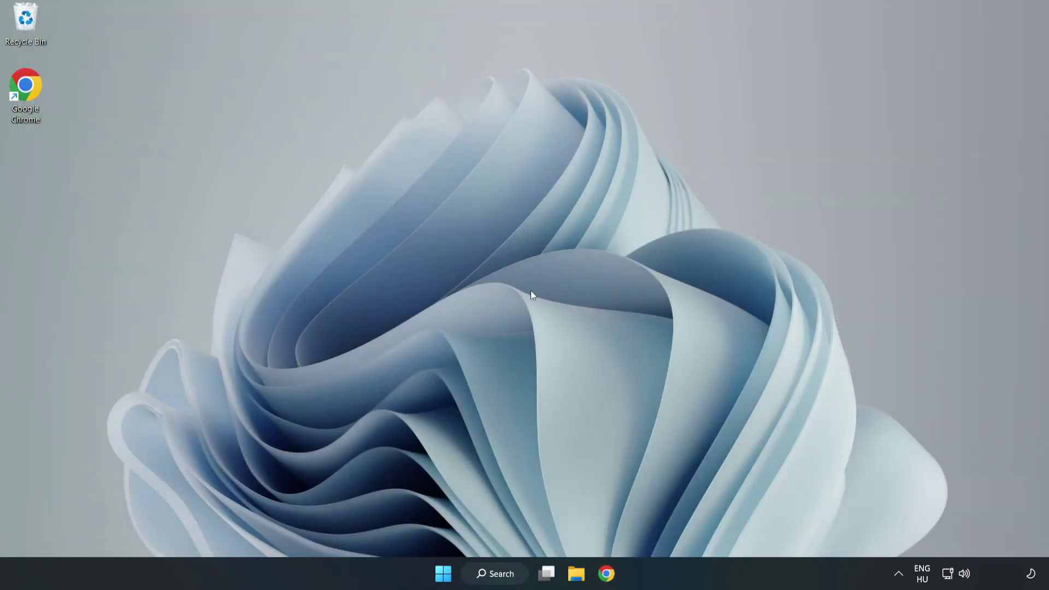
left_click(443, 573)
left_click(693, 526)
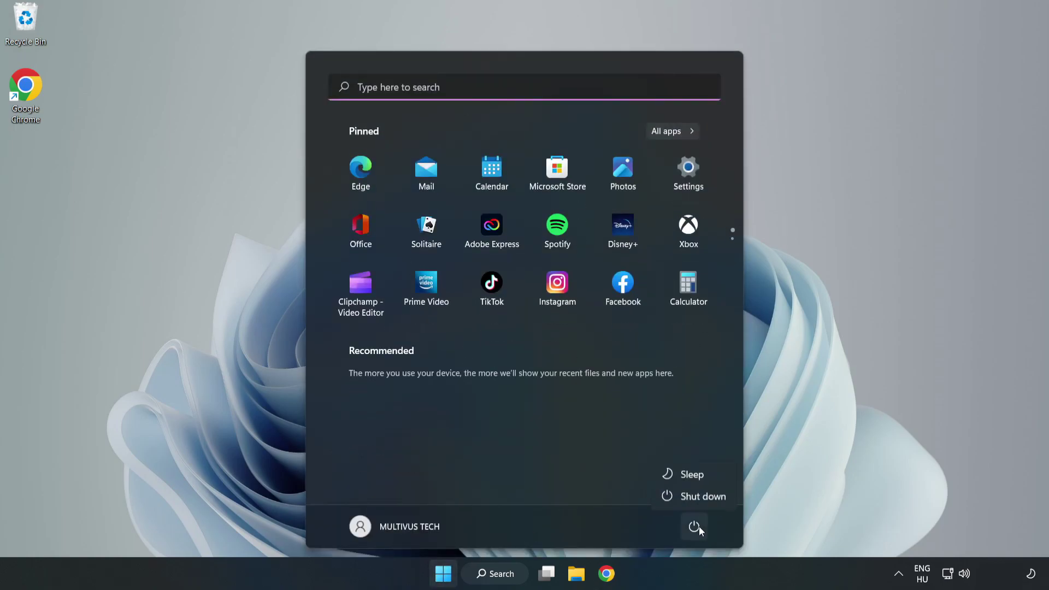